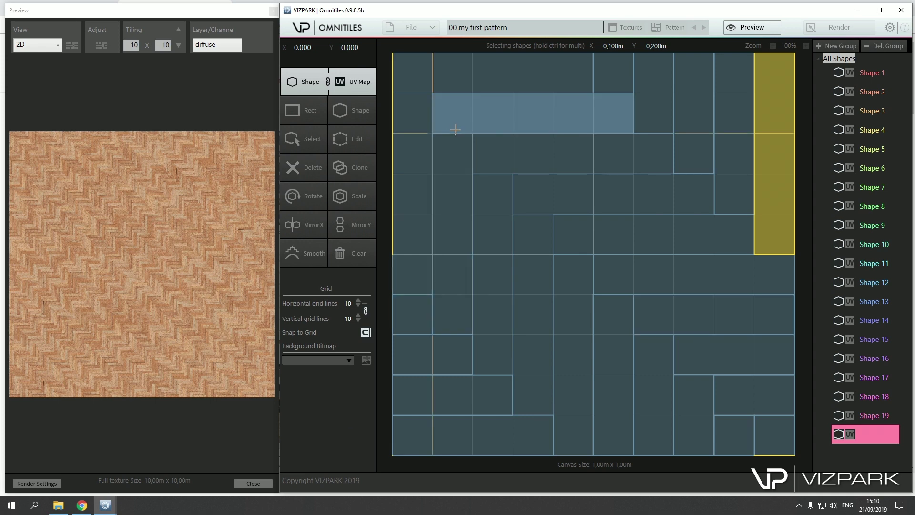
- Choose New from the File menu to start an empty pattern
click(414, 27)
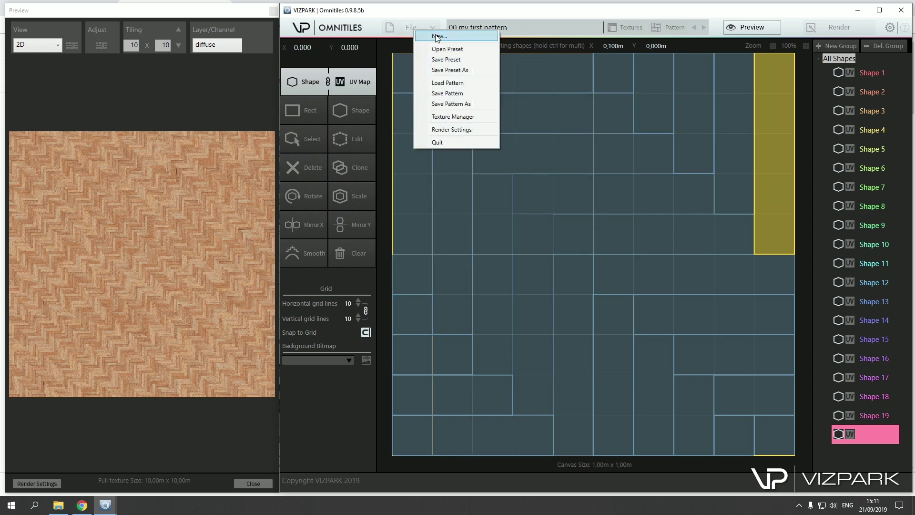
click(437, 38)
- Confirm clearing the old pattern and load the 'Cobblestones random width.vumd' pattern preset
click(449, 281)
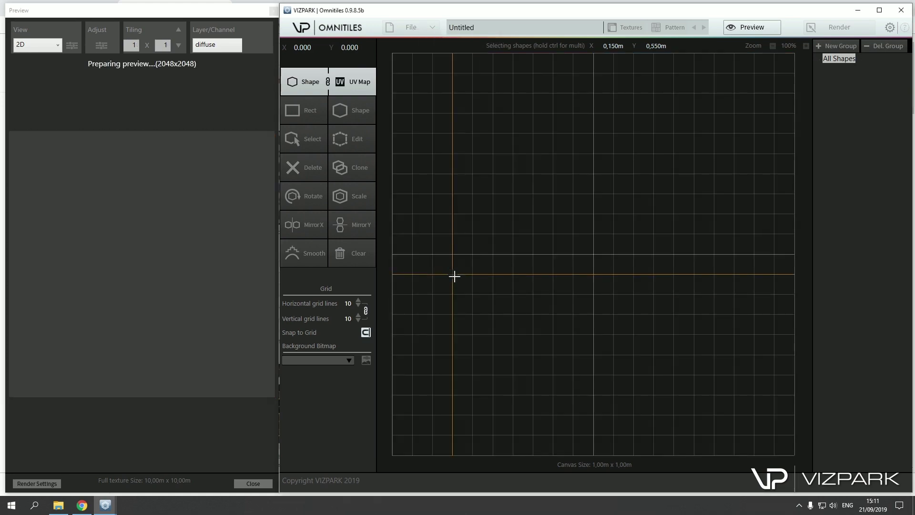
click(674, 29)
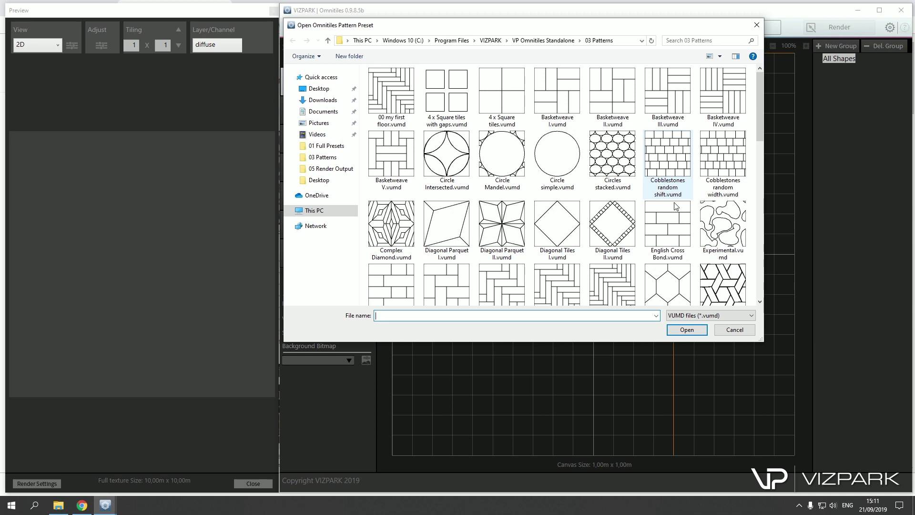
double_click(722, 163)
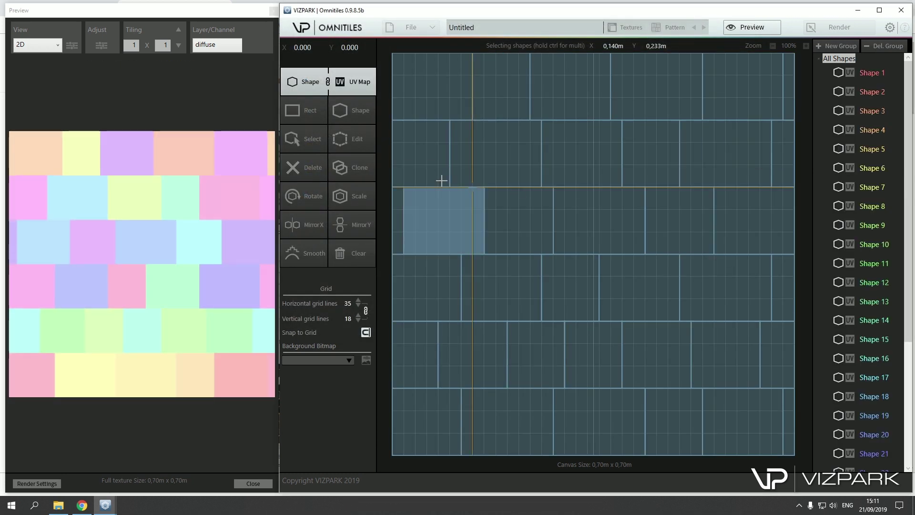
click(215, 48)
click(213, 67)
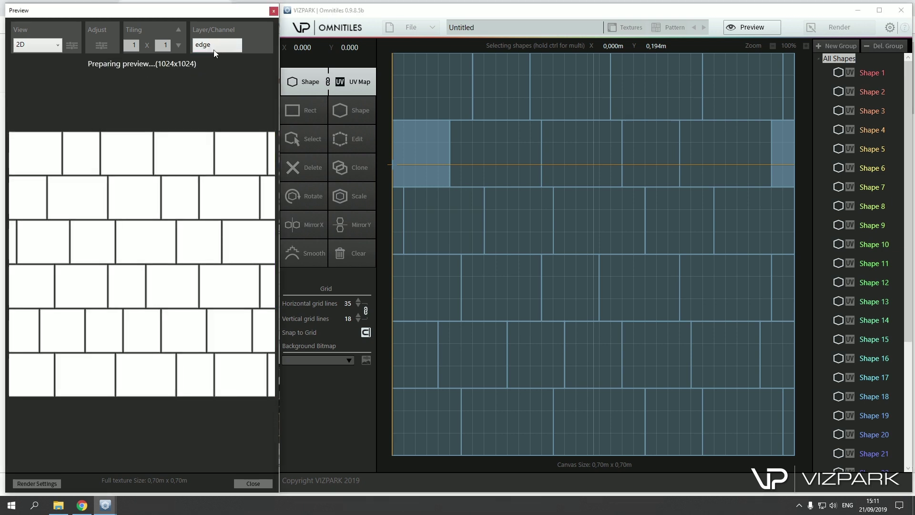
click(219, 44)
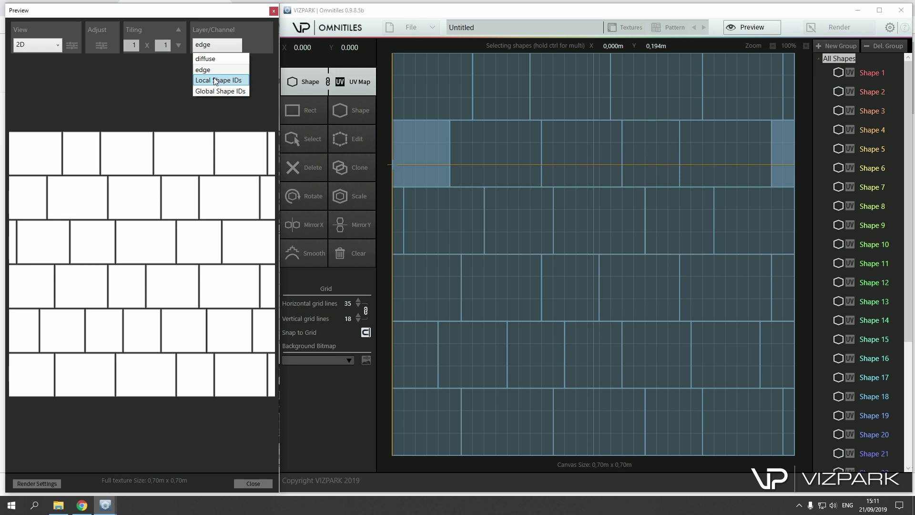
click(216, 80)
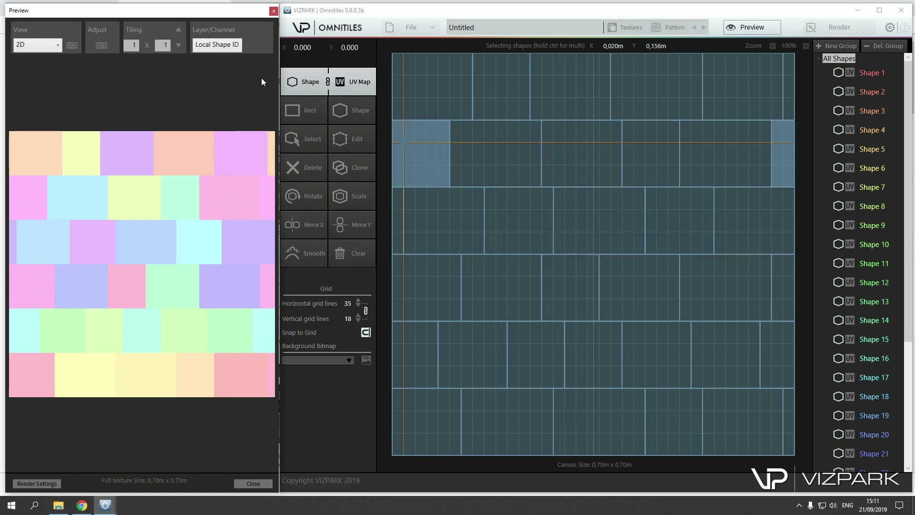
click(224, 45)
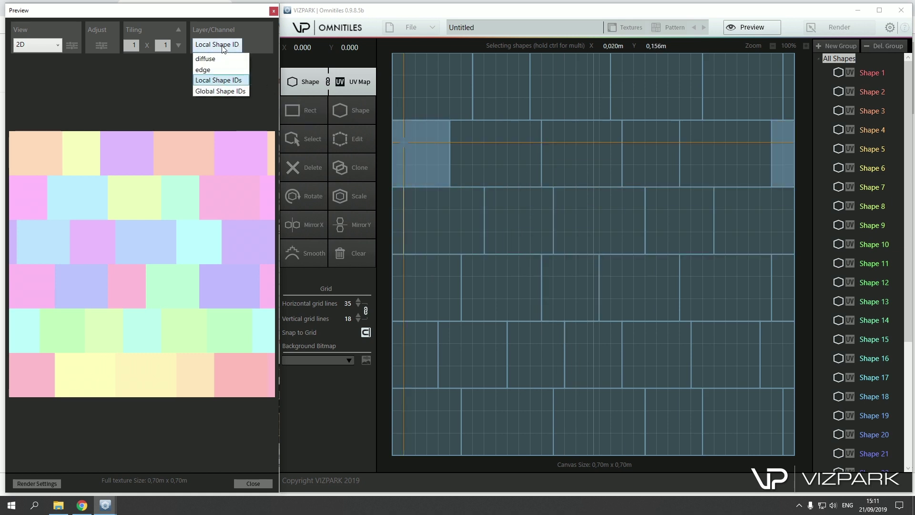
click(250, 42)
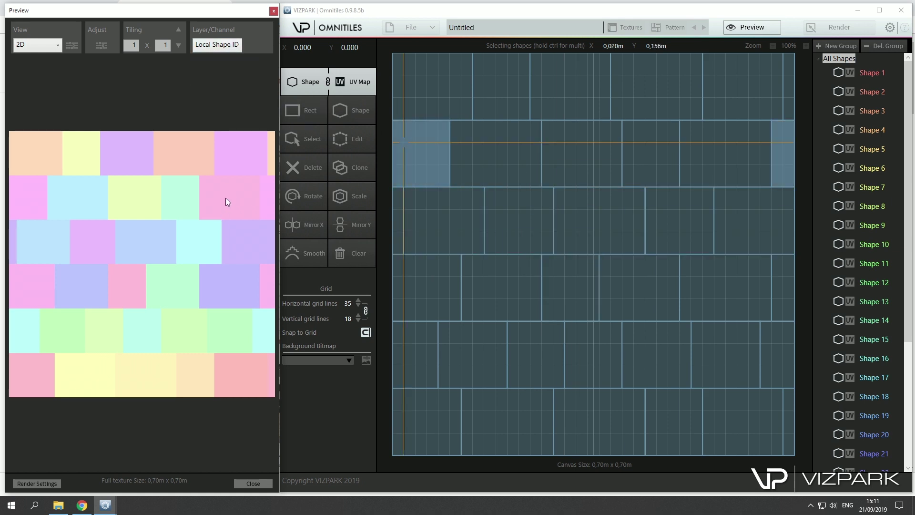
click(222, 44)
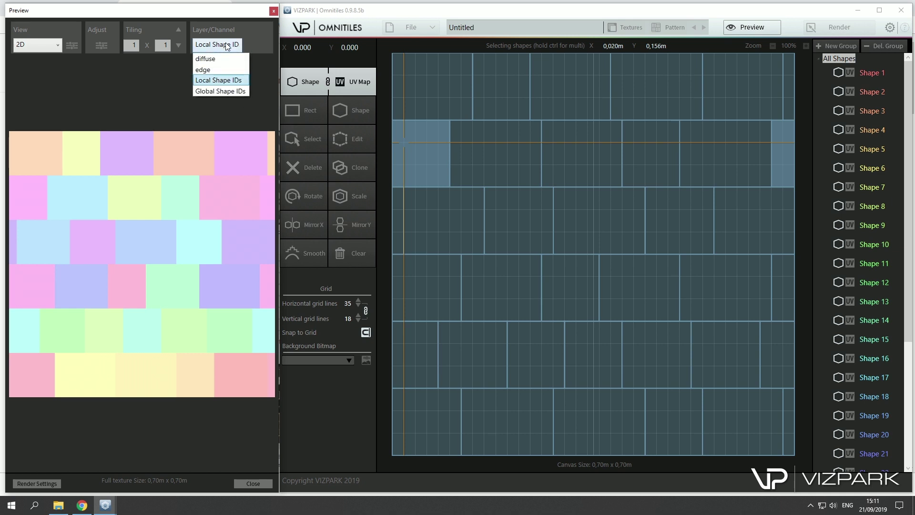
click(216, 92)
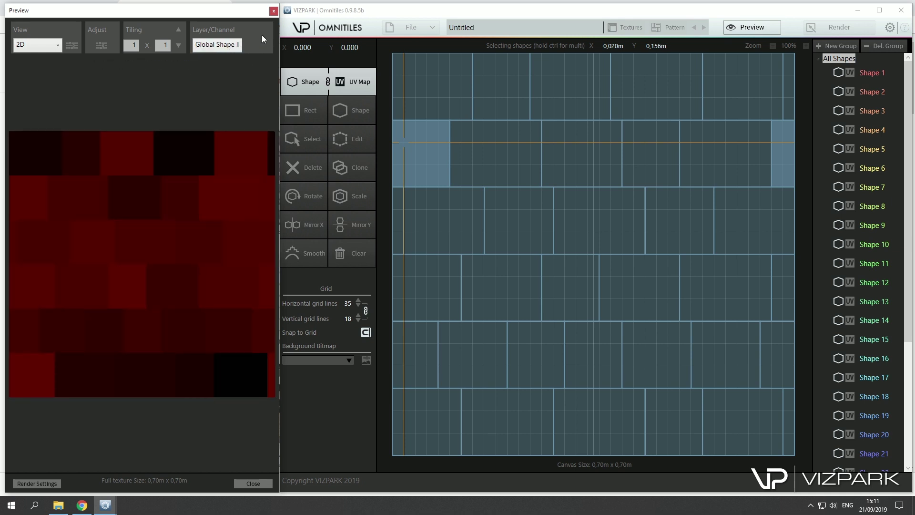
click(226, 45)
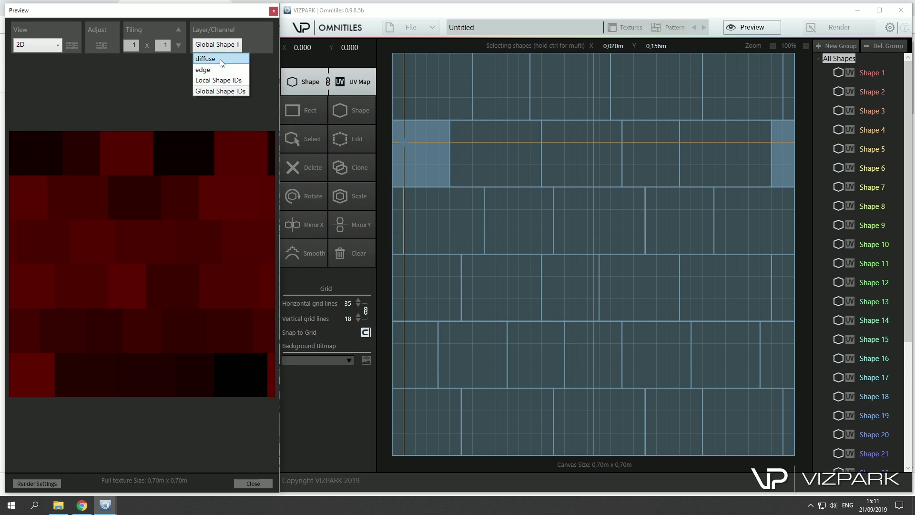
click(220, 58)
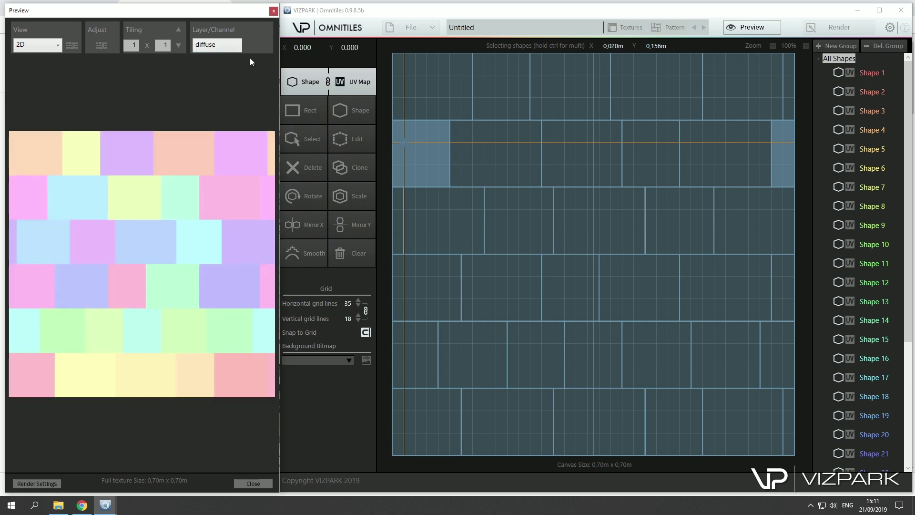
- Scan the 'Cobblestones Hamburg (scanned)' folder as the texture source
click(622, 28)
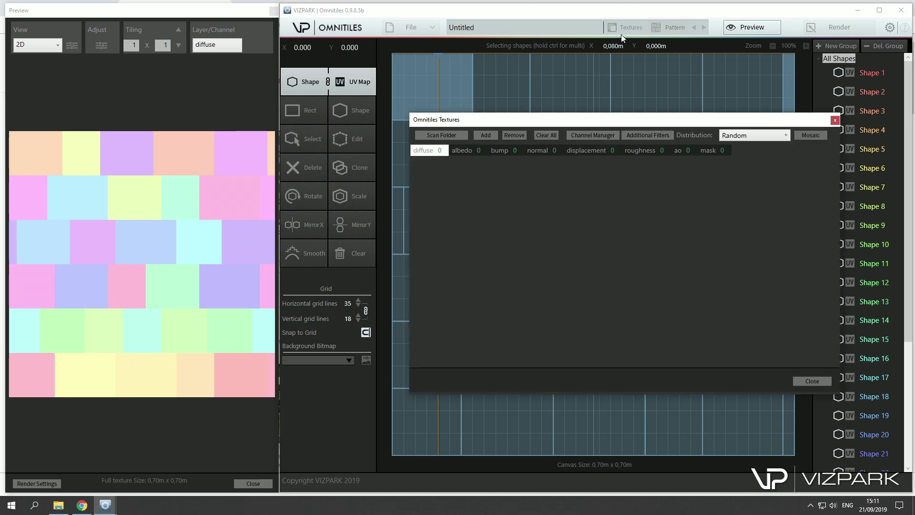
click(454, 134)
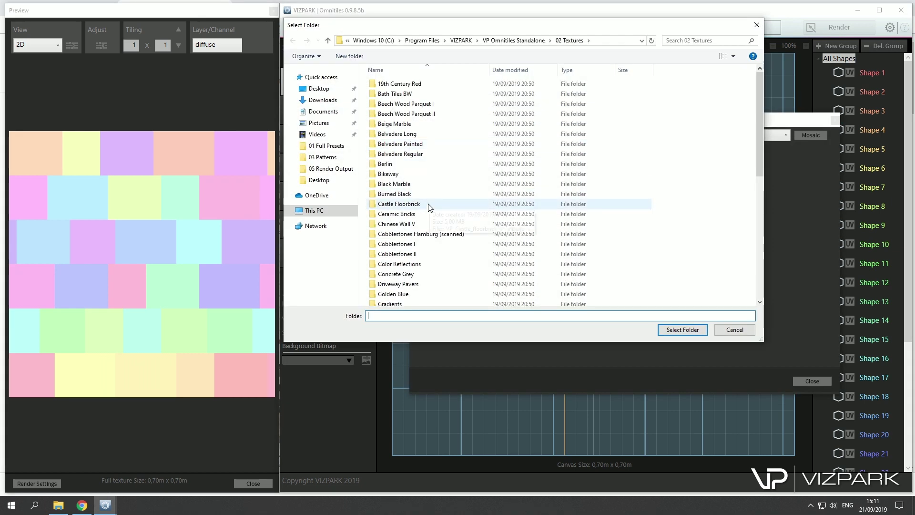
double_click(419, 235)
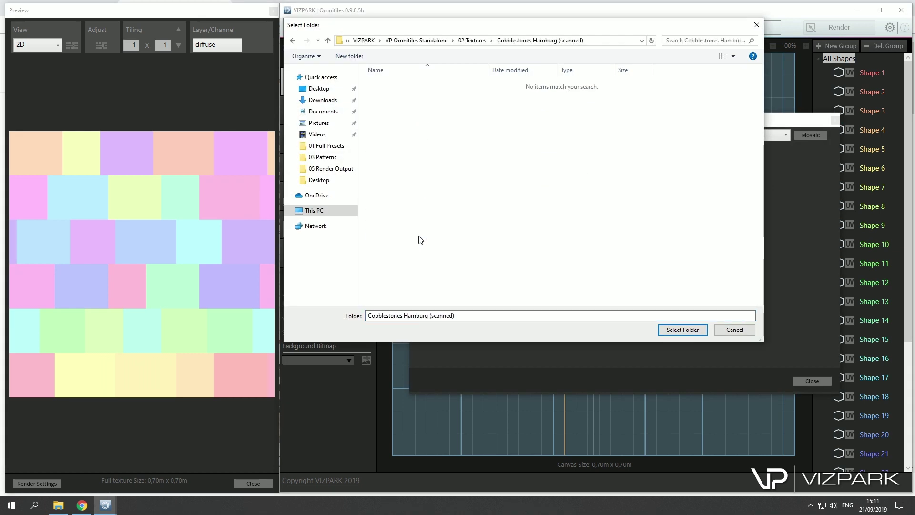
click(683, 330)
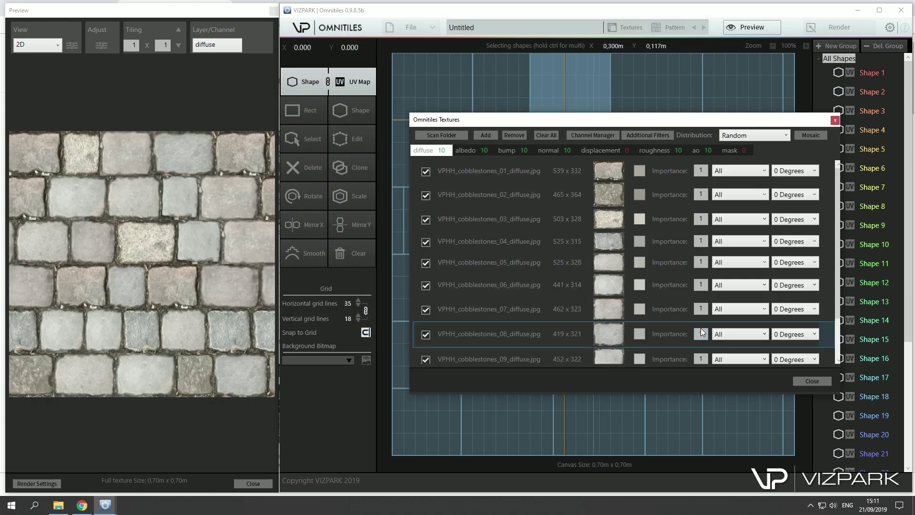
- Review the albedo, normal, roughness and AO textures found, then close the texture manager
scroll(561, 228, down, 2)
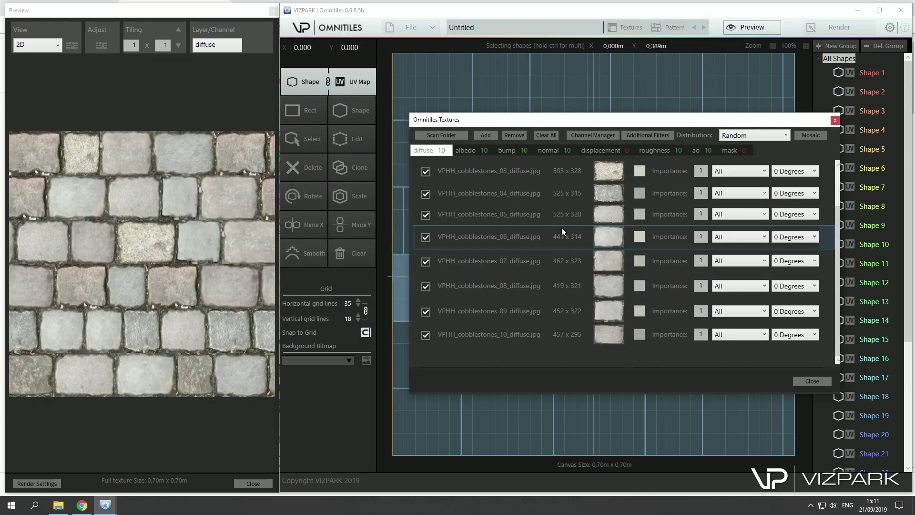
click(507, 150)
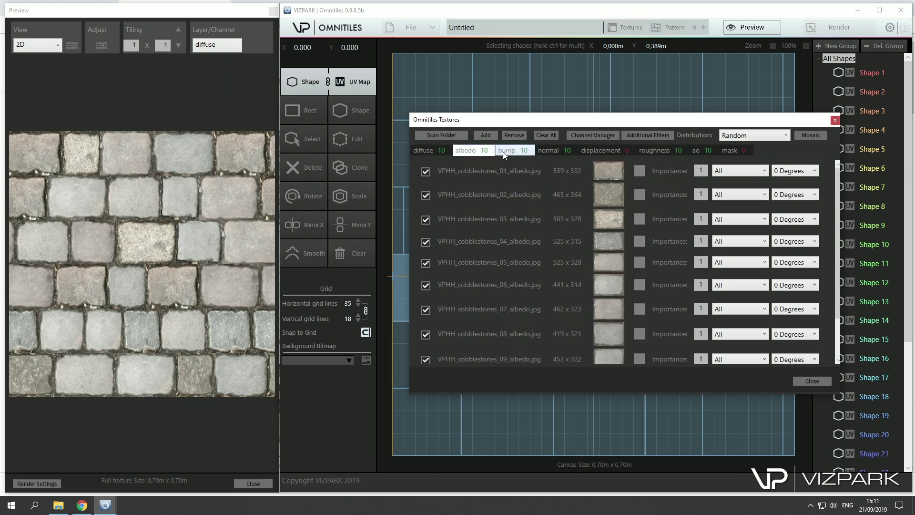
click(547, 149)
click(669, 153)
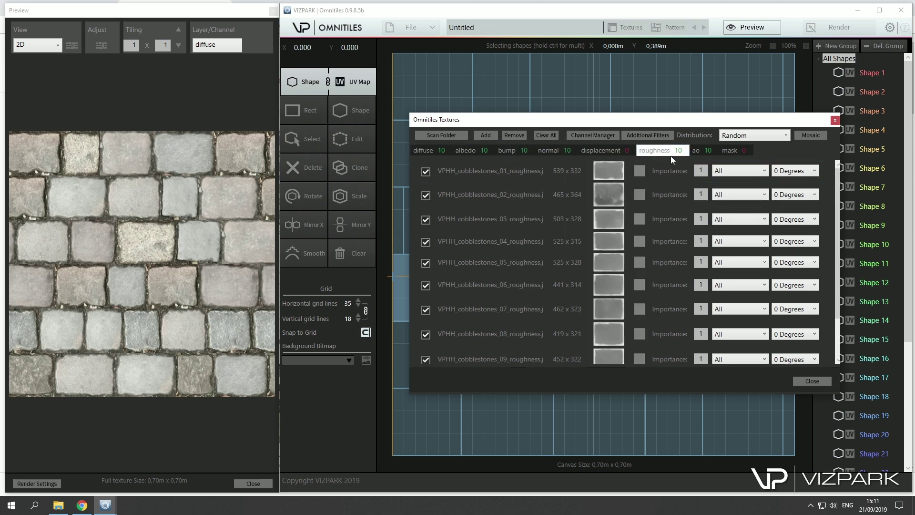
click(701, 154)
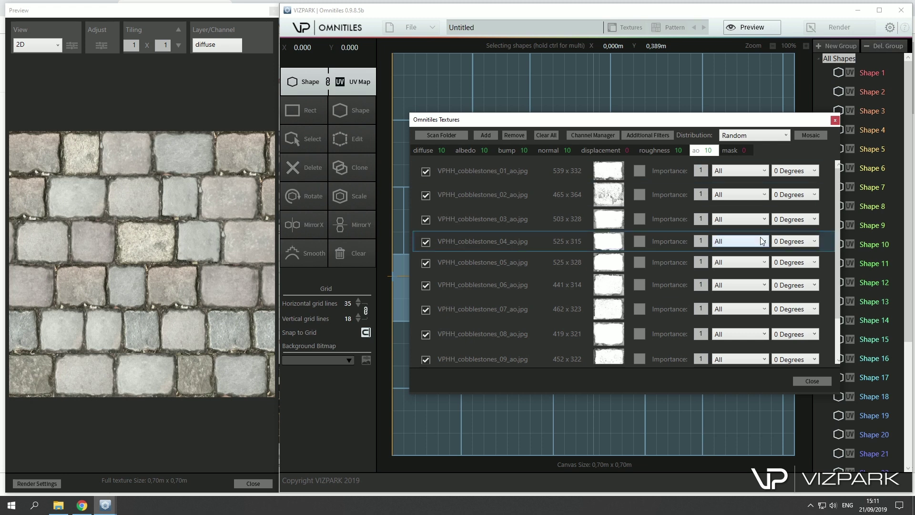
click(812, 381)
- Preview the albedo and bump channels, then return the preview to diffuse
click(231, 46)
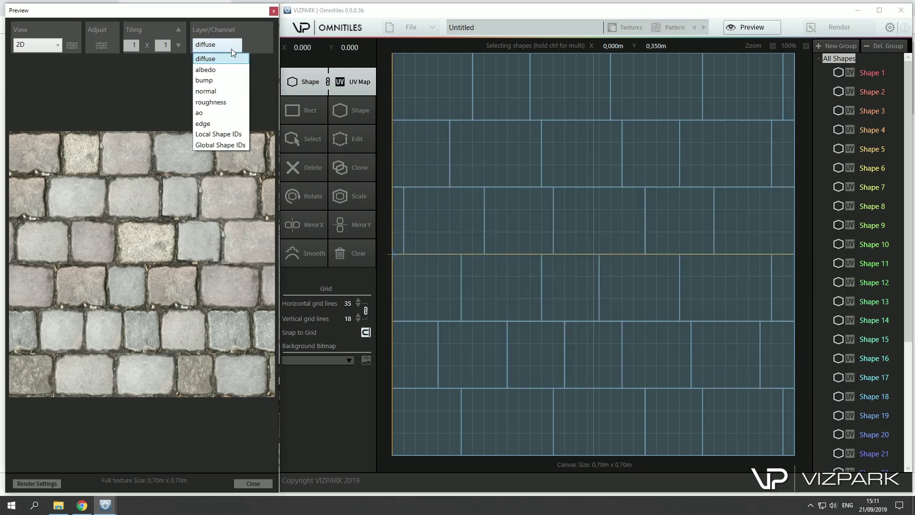
click(219, 71)
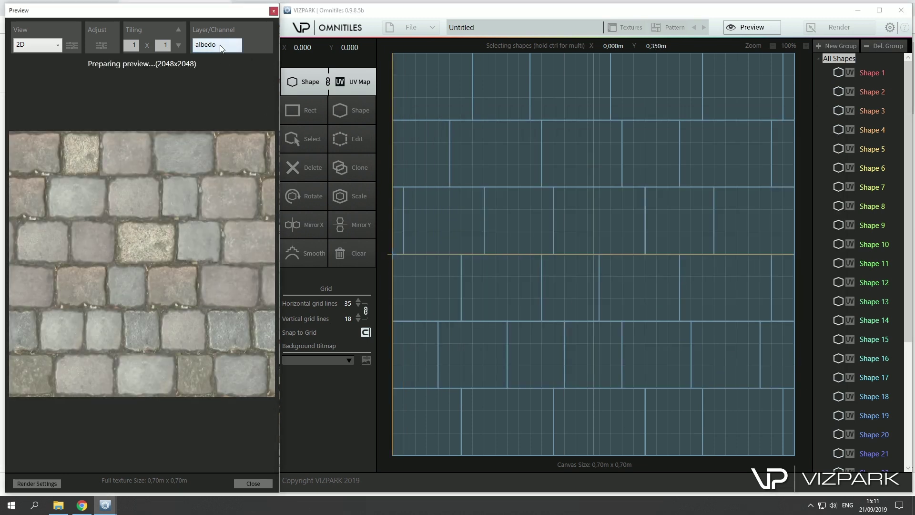
click(219, 45)
click(219, 80)
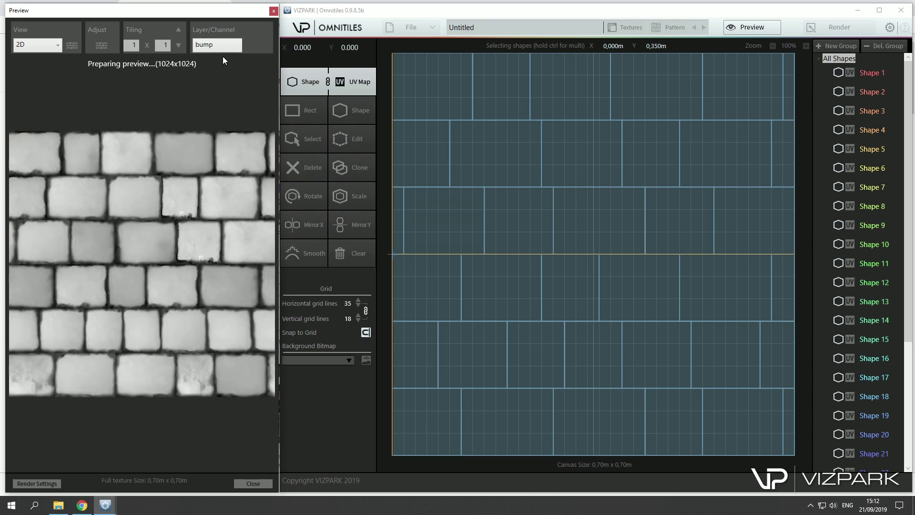
click(225, 46)
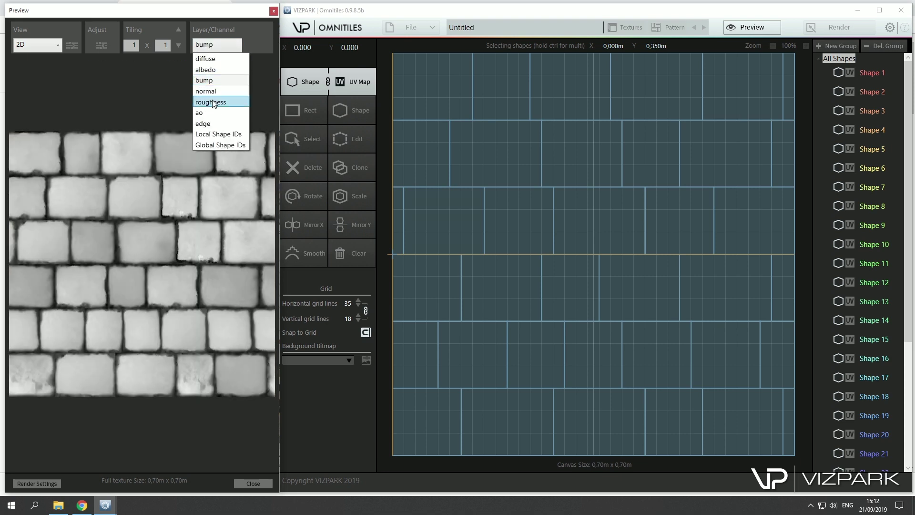
click(210, 58)
- Show the texture on a 3D Sphere, rotate it, and bring up its PBR material settings
click(39, 47)
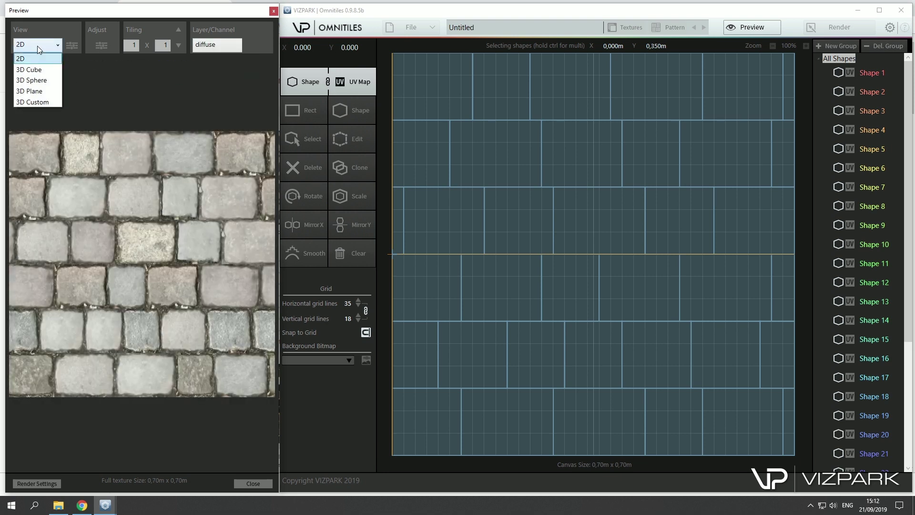
click(45, 79)
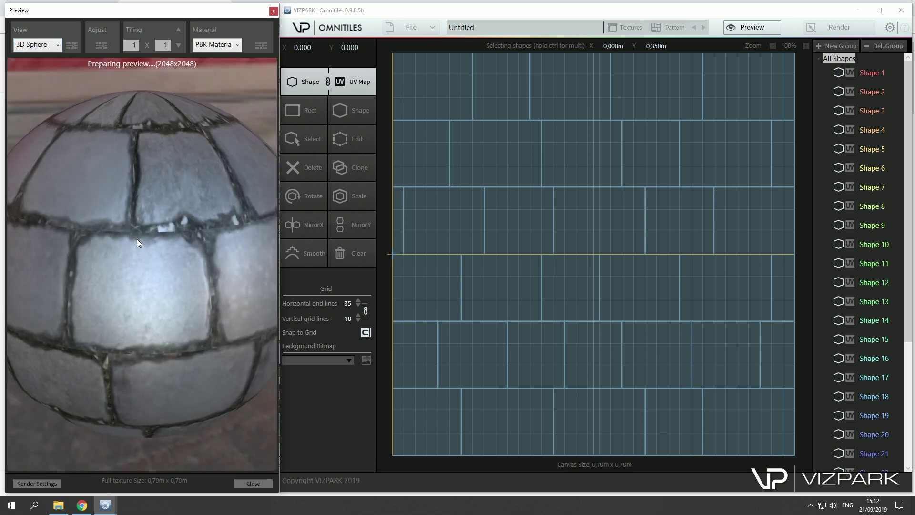
drag(136, 257, 186, 227)
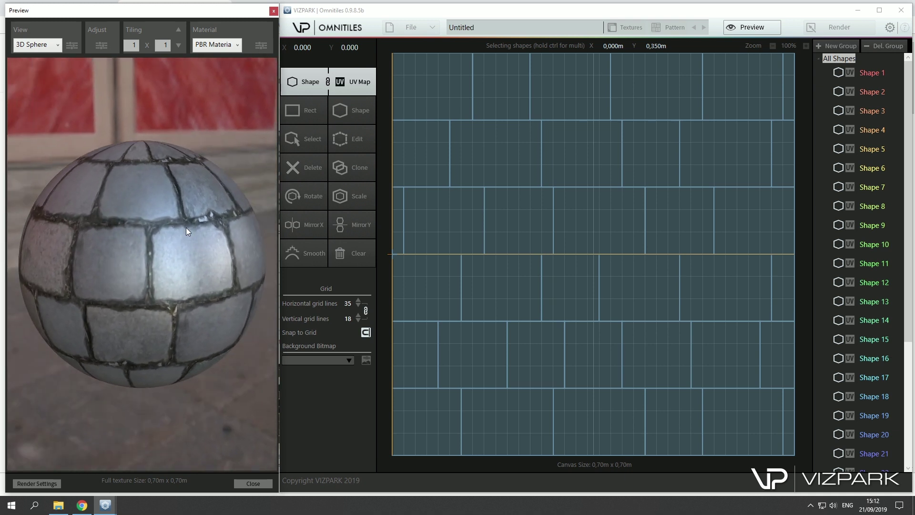
click(261, 44)
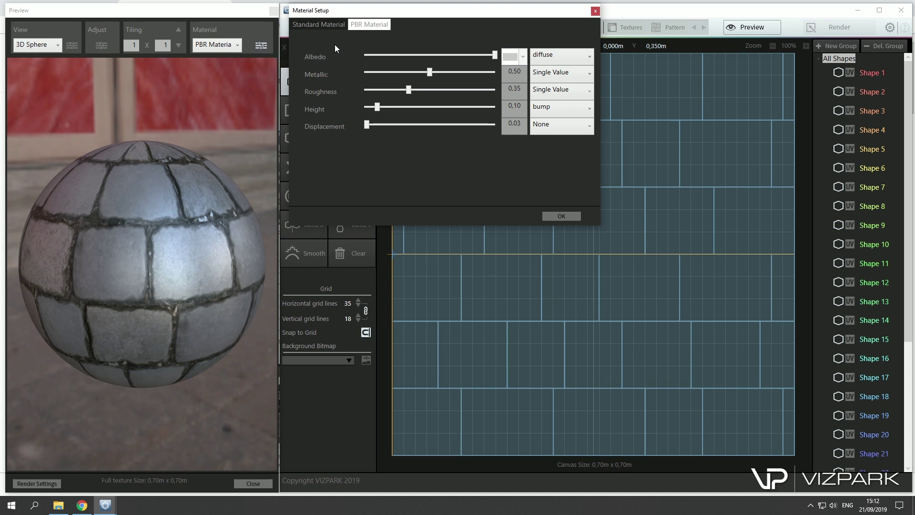
- In the PBR material setup, keep albedo on diffuse and set metallic to 0.00
click(329, 28)
click(367, 25)
drag(429, 17, 449, 90)
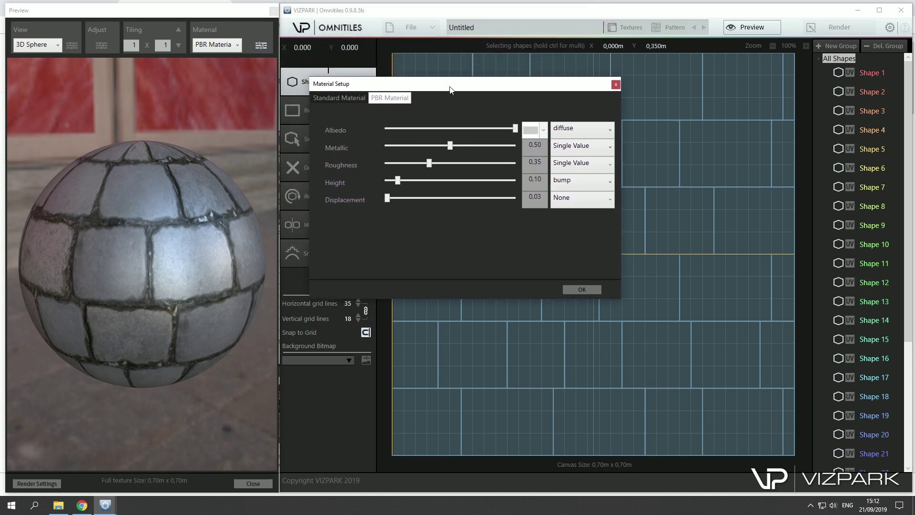
click(567, 129)
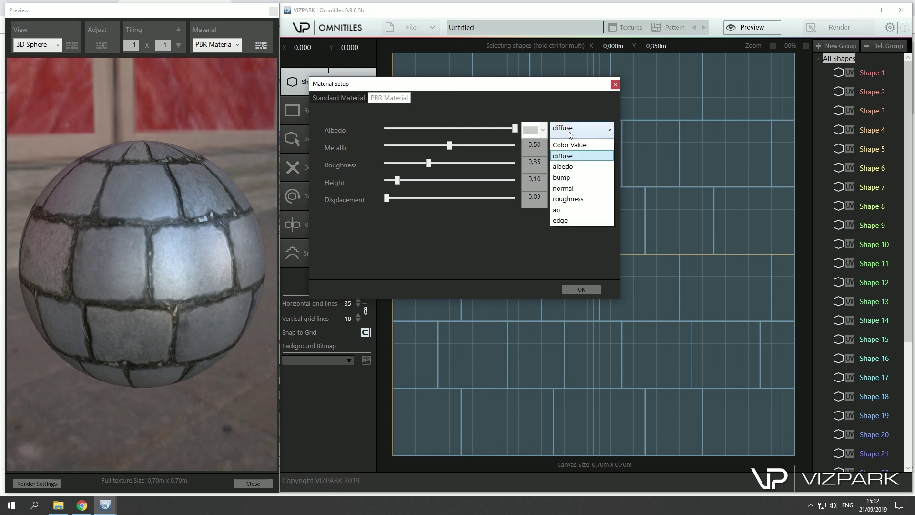
click(575, 118)
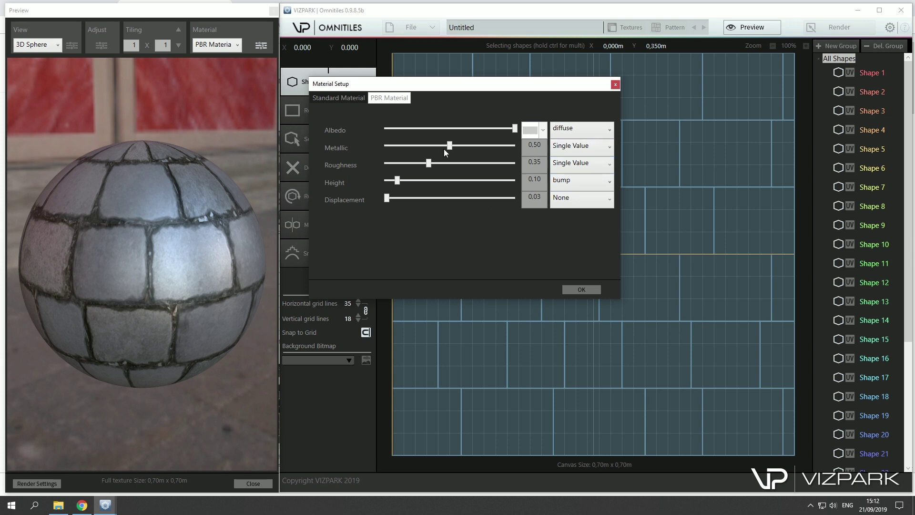
drag(421, 145, 312, 154)
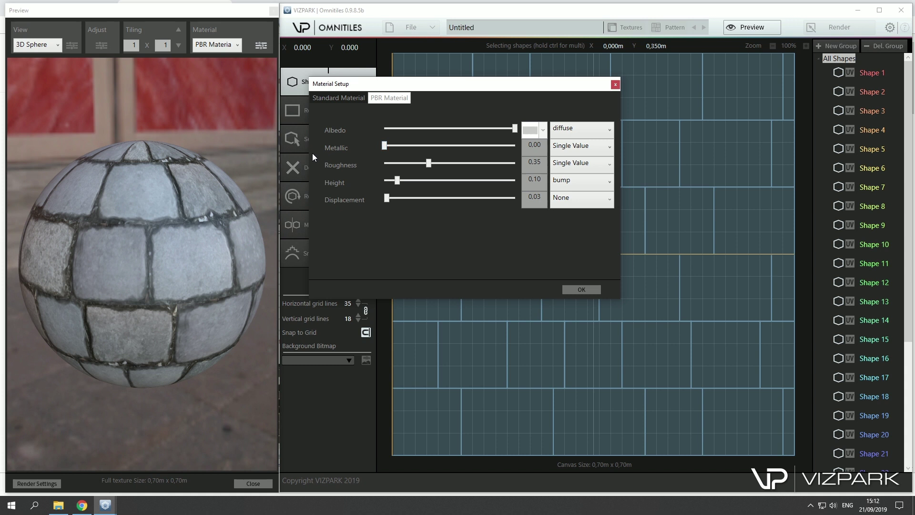
- Drive roughness from the roughness map at 0.83, height from the normal map, and confirm
click(581, 163)
click(576, 233)
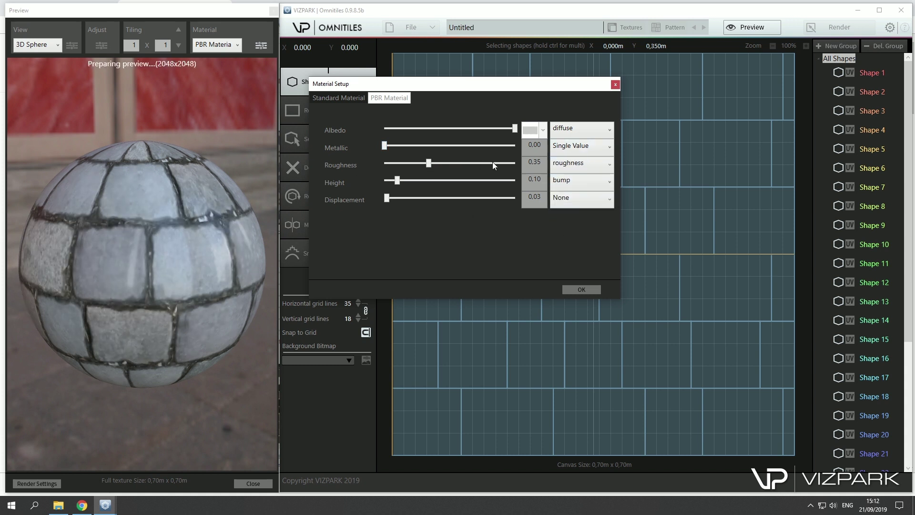
drag(429, 163, 493, 163)
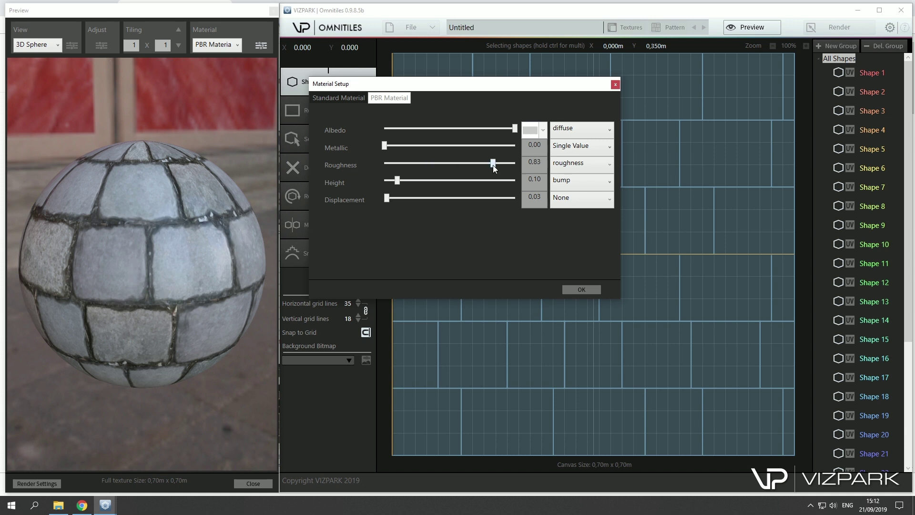
click(572, 184)
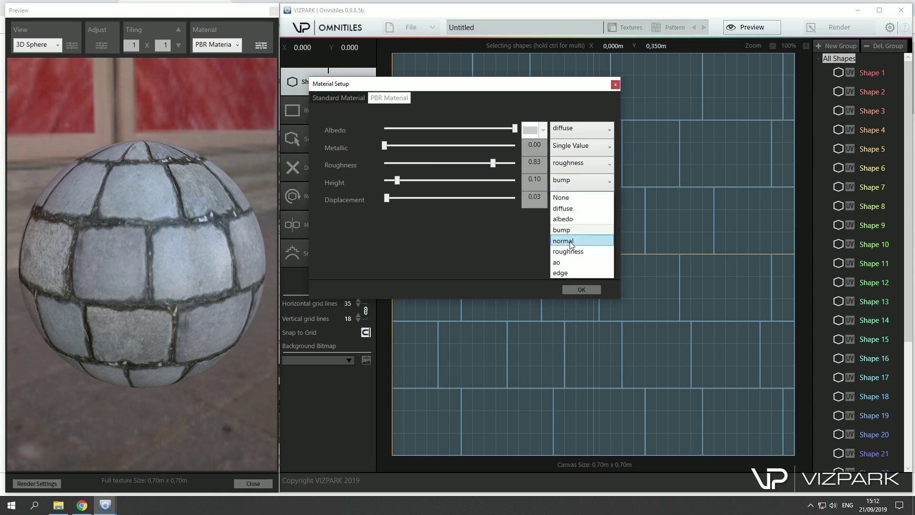
click(571, 242)
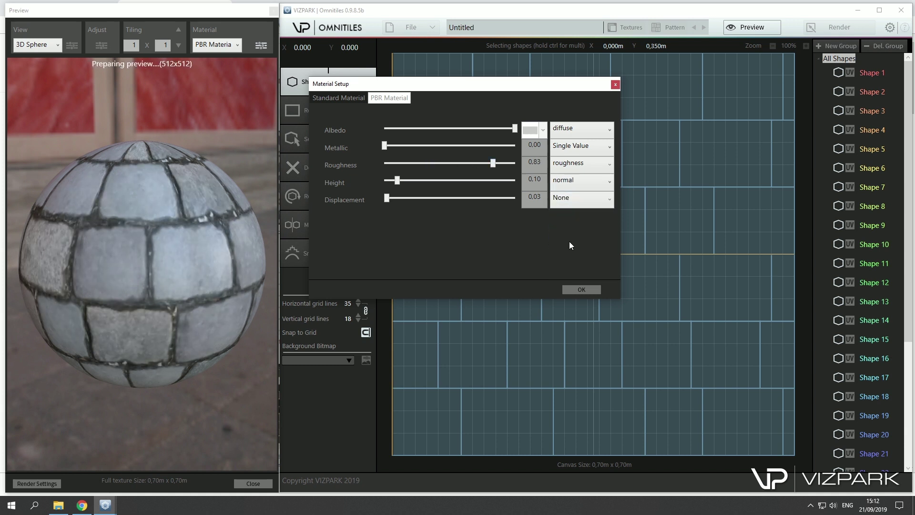
click(578, 201)
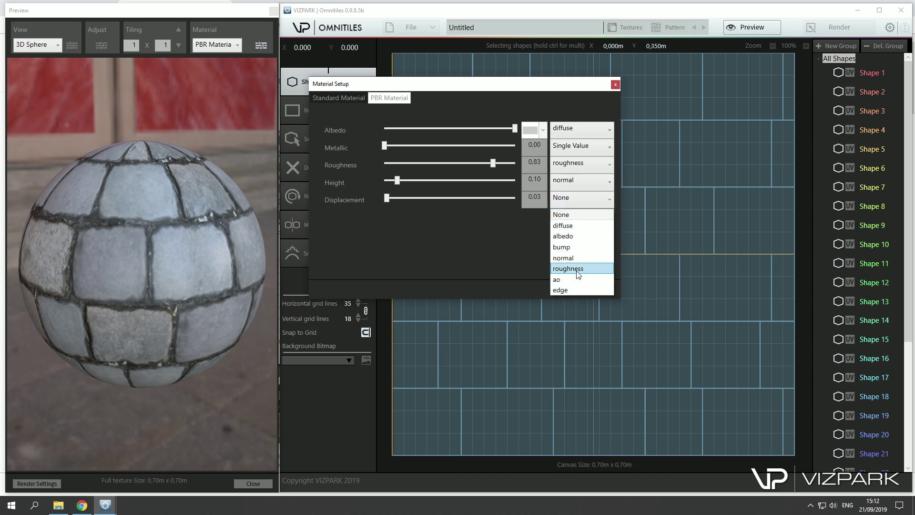
click(488, 245)
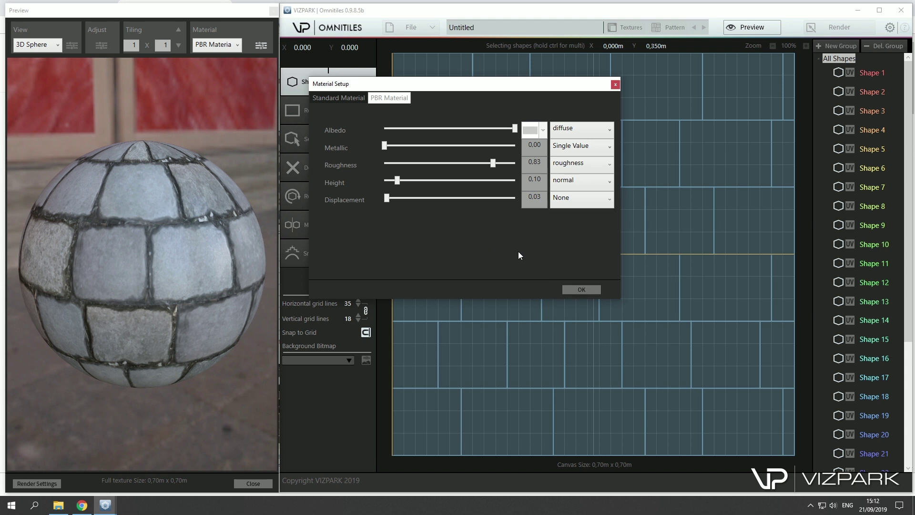
click(572, 290)
- Raise the preview tiling to 7 x 7
click(179, 29)
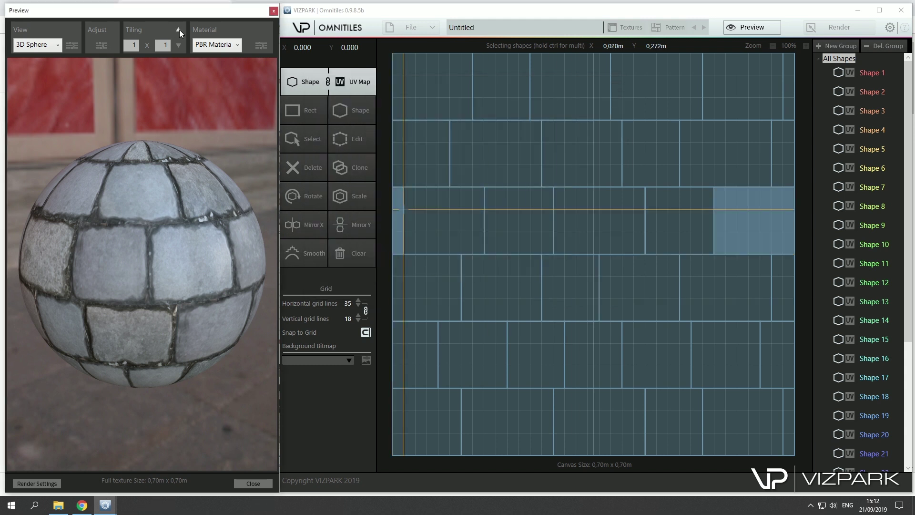
click(179, 30)
click(180, 30)
click(180, 31)
click(180, 32)
click(181, 32)
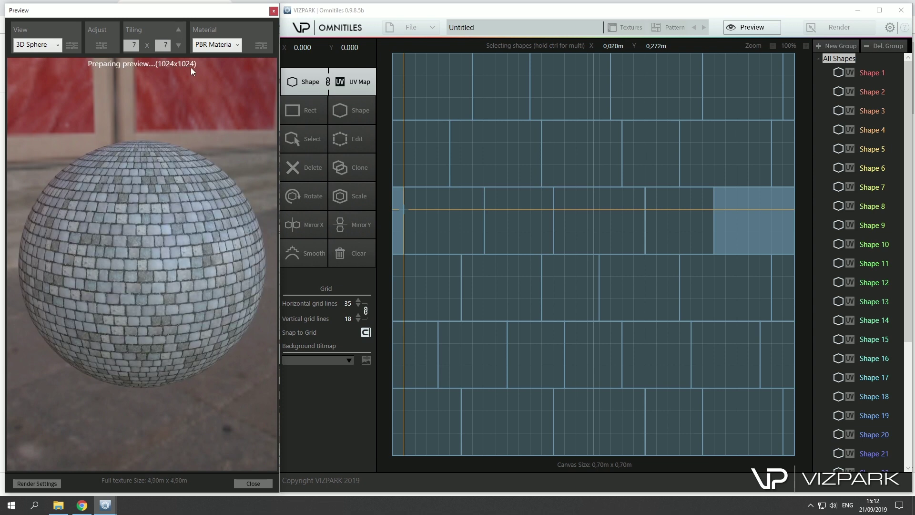
- Orbit the sphere toward a street background and bring up the randomization settings
drag(126, 254, 168, 243)
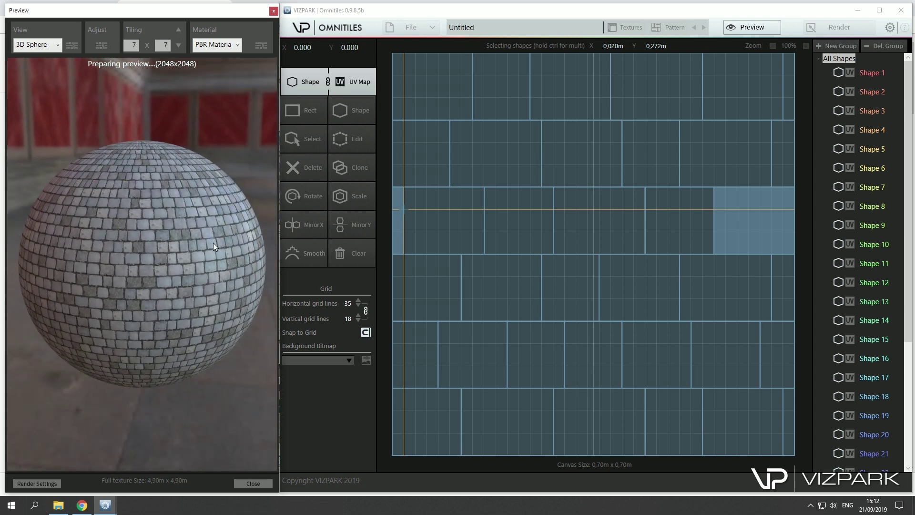
drag(222, 252, 132, 106)
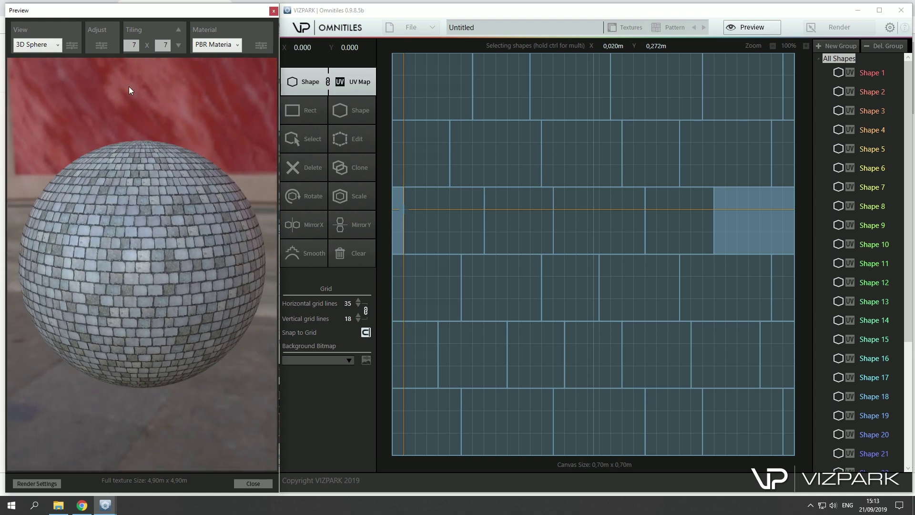
click(102, 46)
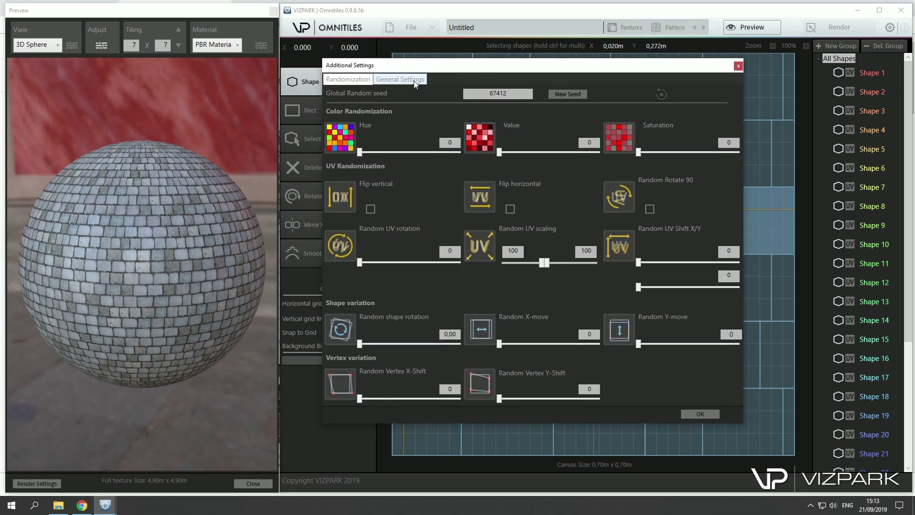
- Enable Random Rotate 90, Flip vertical and Flip horizontal for the tiles
click(413, 80)
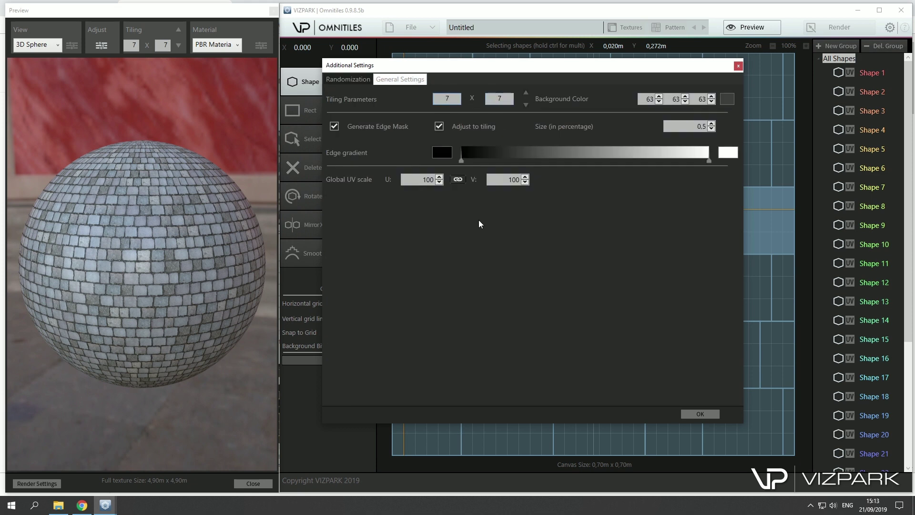
click(363, 79)
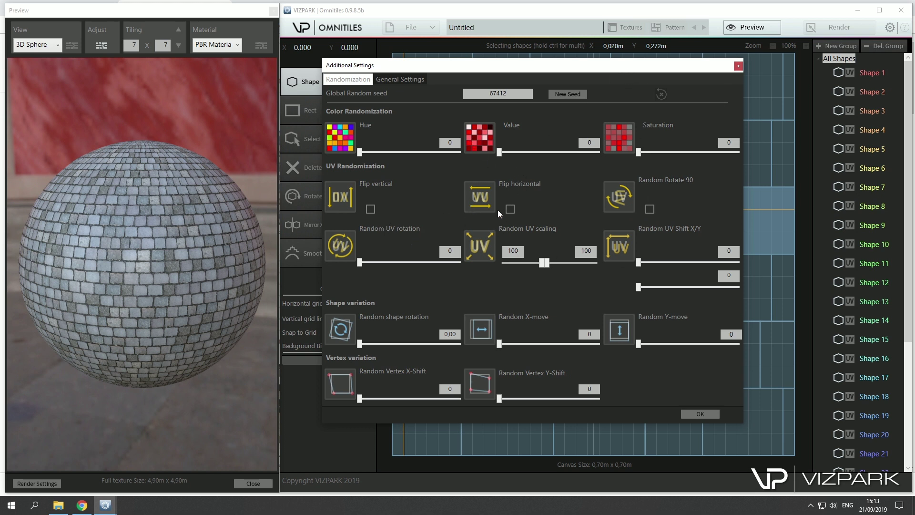
click(650, 209)
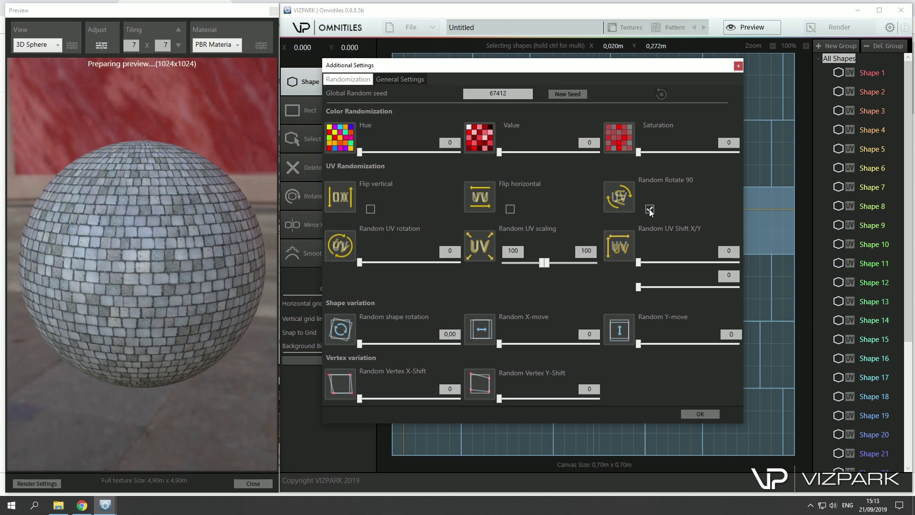
click(371, 209)
click(509, 209)
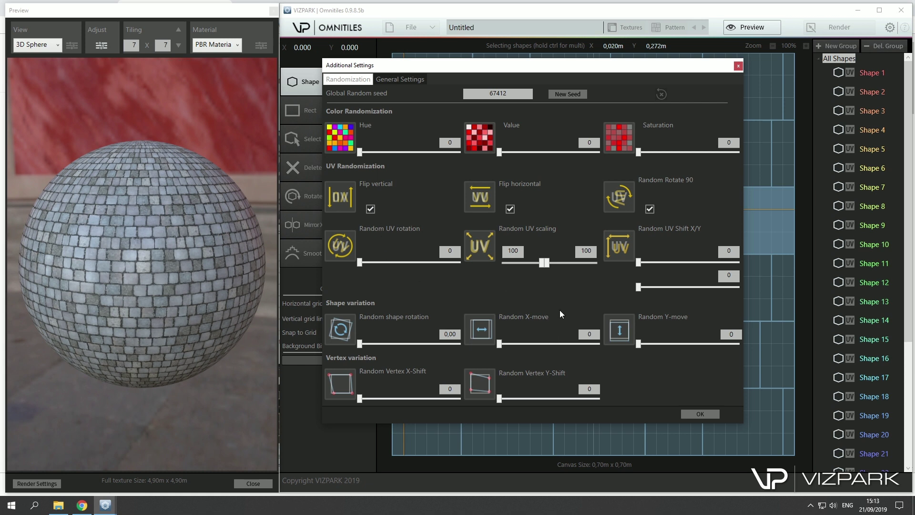
- Set the maximum random UV scaling to 106
drag(546, 264, 563, 264)
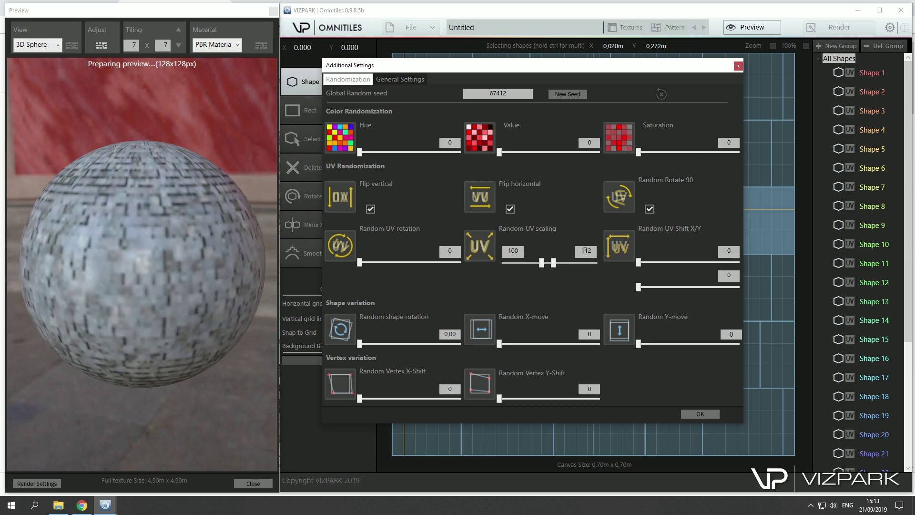
click(552, 262)
drag(552, 262, 551, 261)
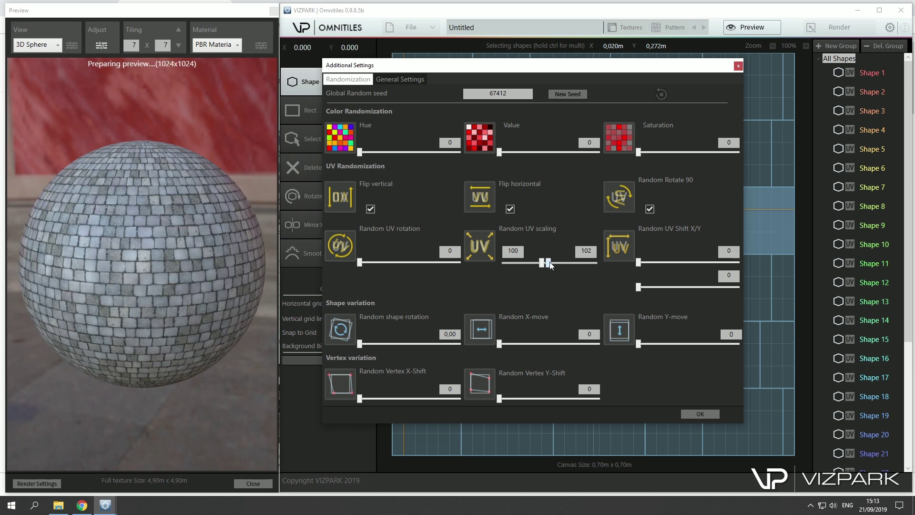
click(551, 264)
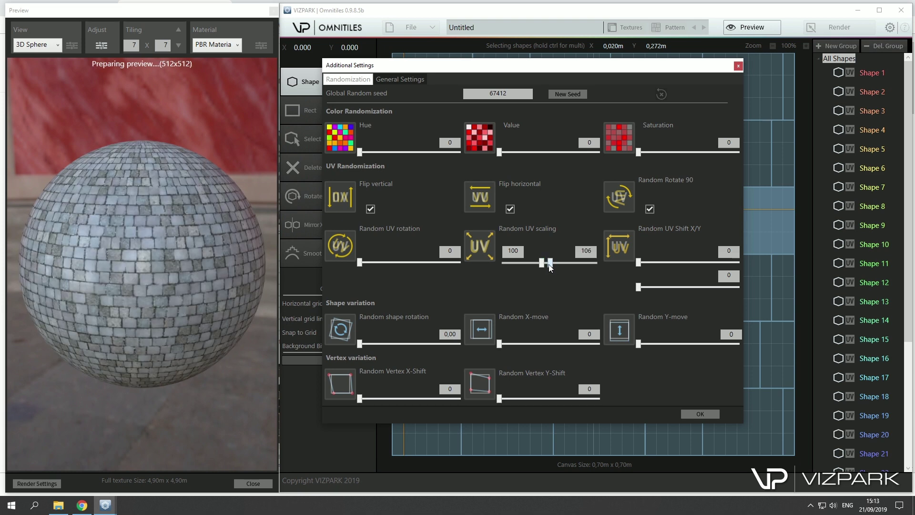
- Confirm the randomization settings and switch the material's albedo to a plain colour value
click(700, 414)
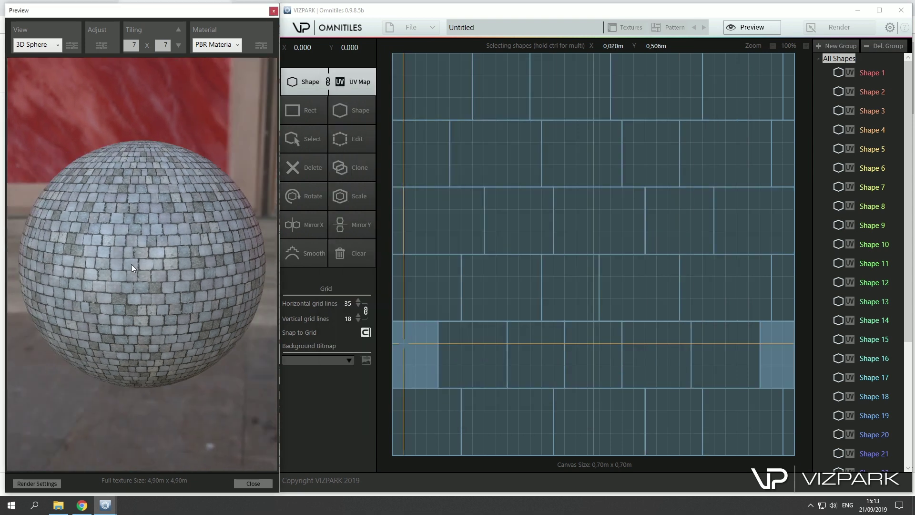
scroll(167, 200, down, 2)
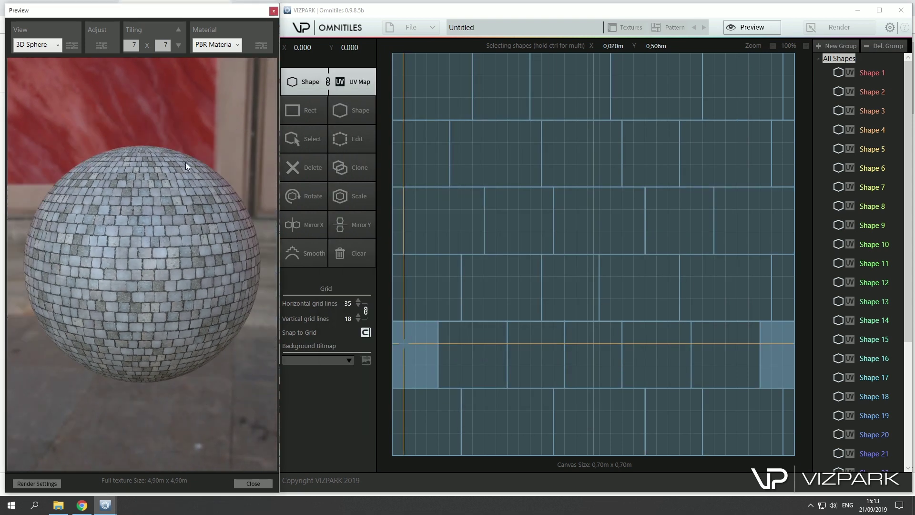
click(261, 45)
click(570, 129)
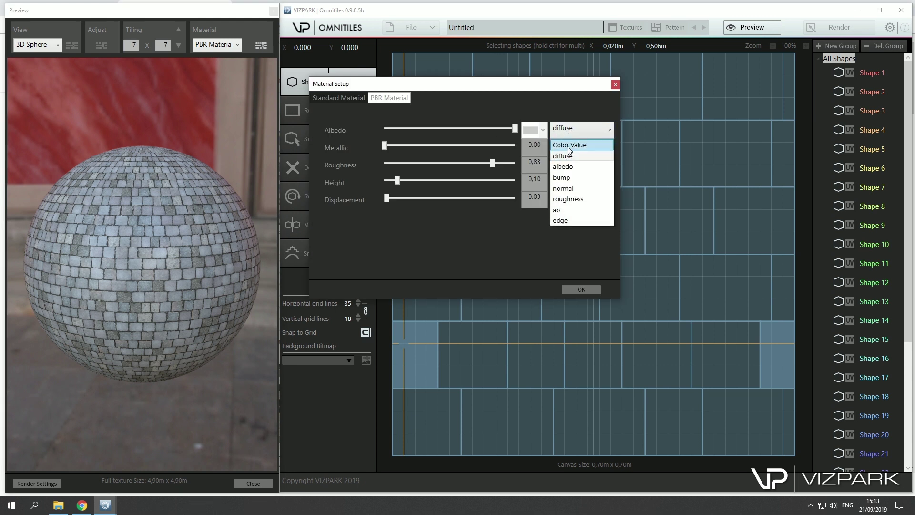
click(570, 148)
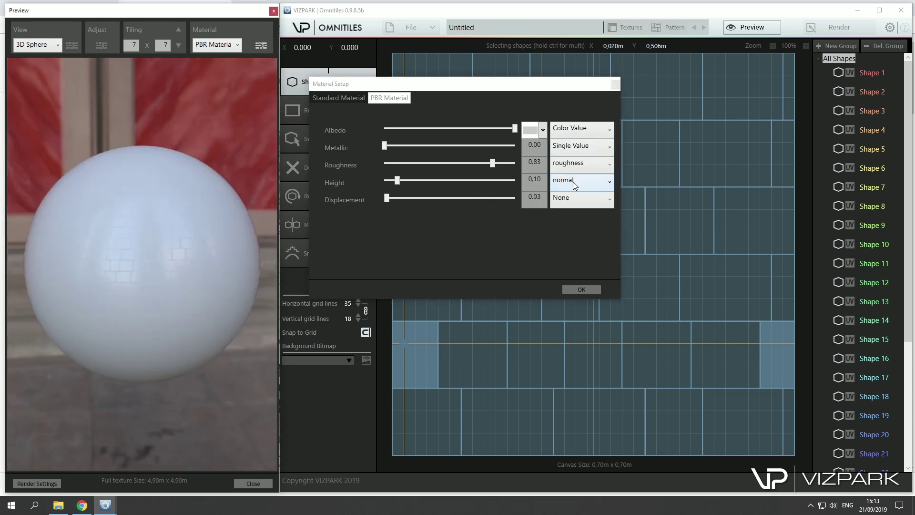
click(583, 289)
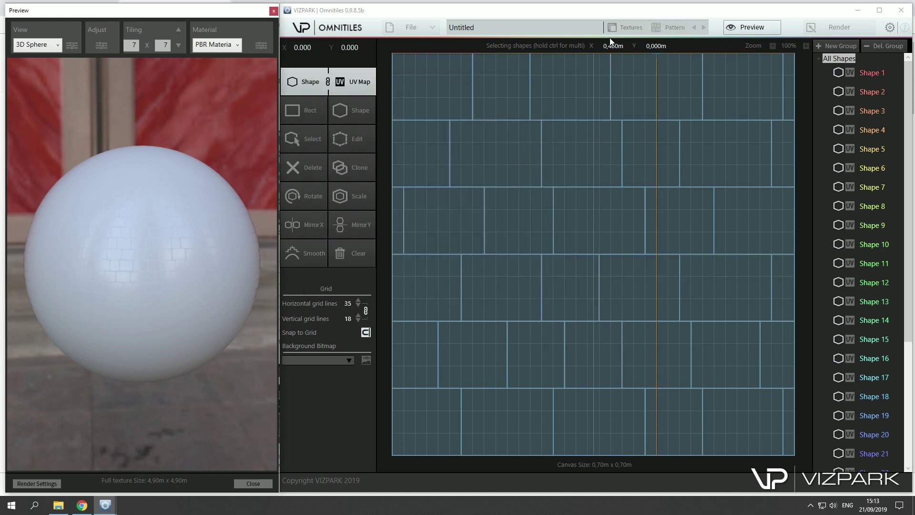
- Check the normal map textures, then raise height strength to full, keeping the normal map
click(620, 28)
click(550, 154)
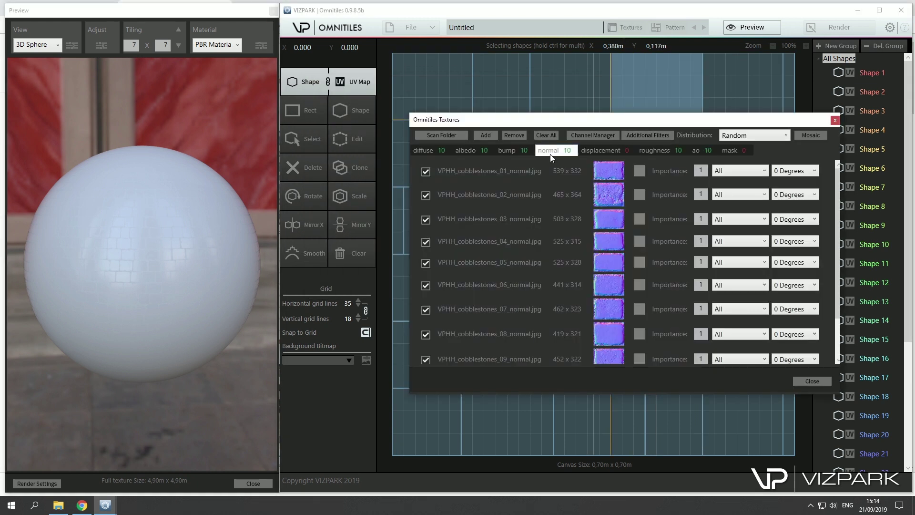
click(835, 120)
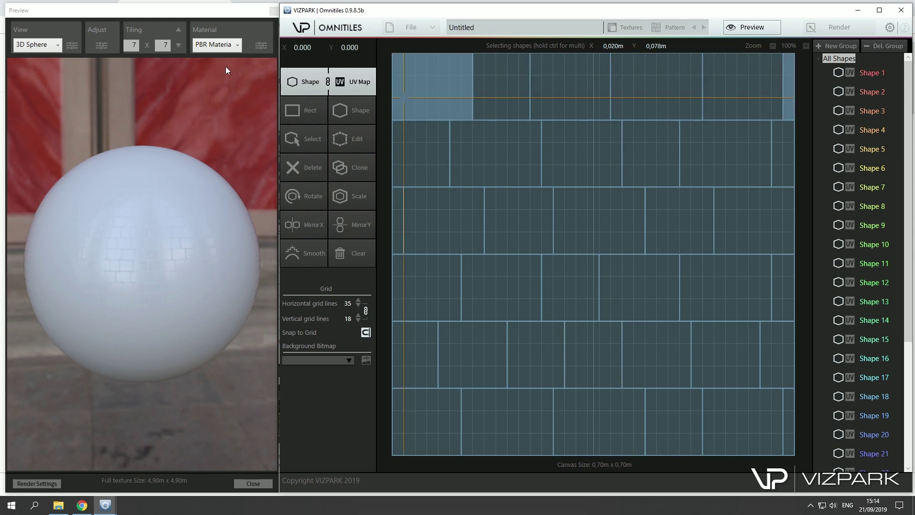
click(261, 45)
drag(395, 181, 504, 182)
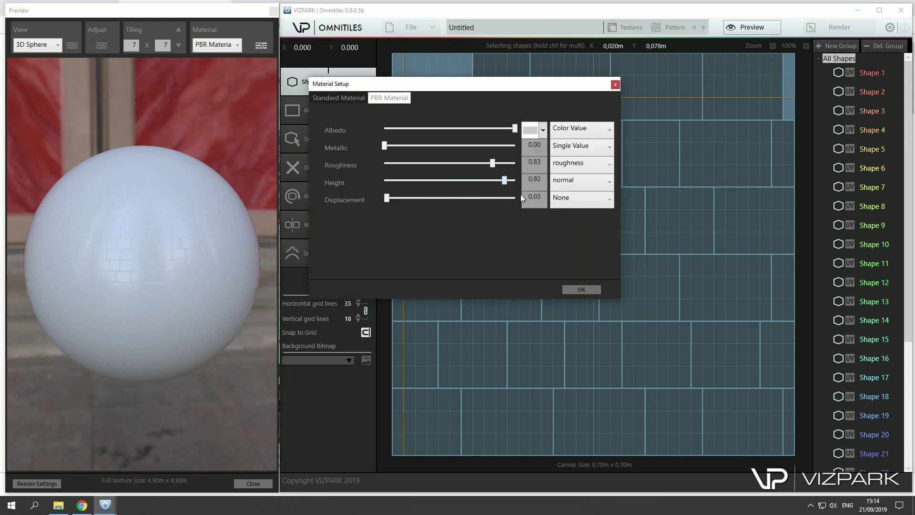
click(553, 186)
click(570, 236)
- Raise the material roughness to 1.00 while turning and zooming the preview sphere
drag(267, 288, 241, 282)
scroll(217, 297, up, 4)
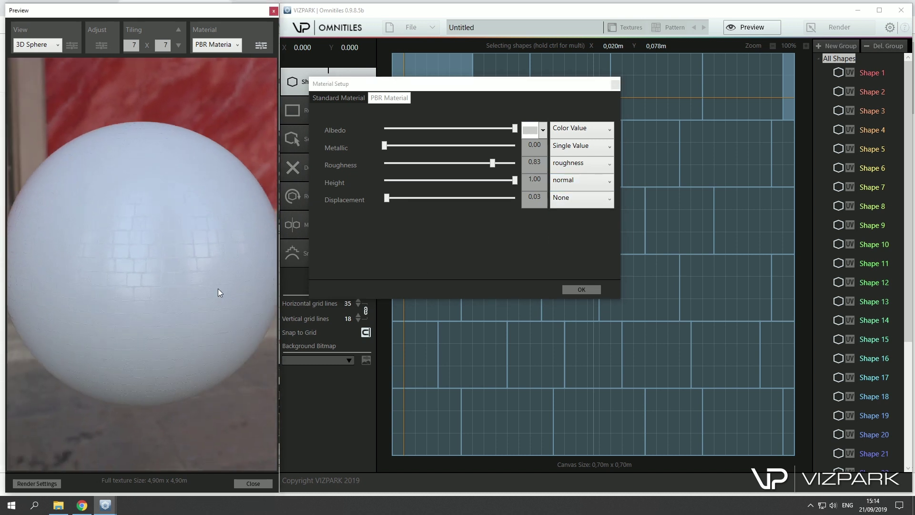
scroll(217, 291, up, 3)
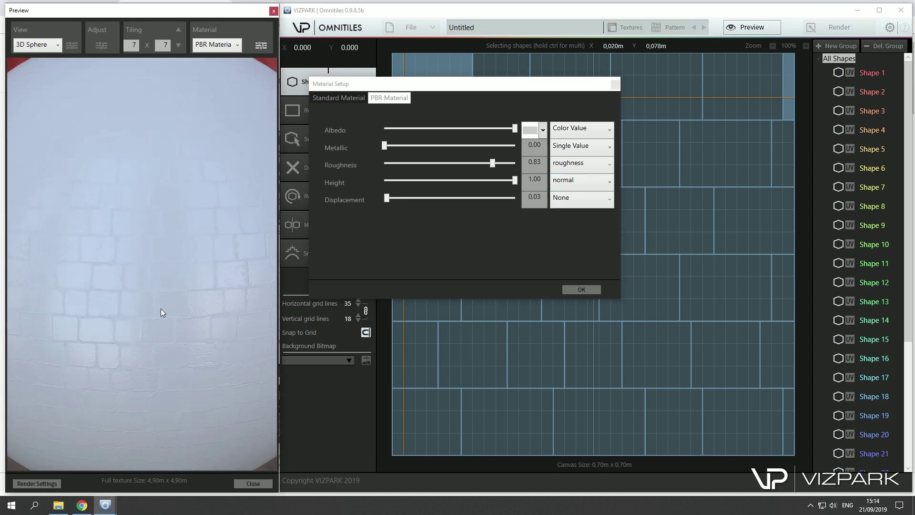
scroll(157, 308, down, 5)
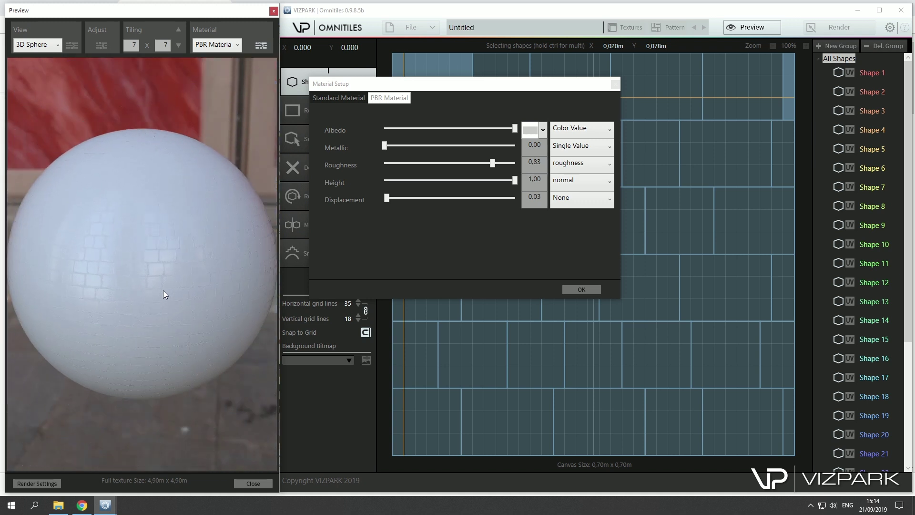
drag(493, 164, 513, 167)
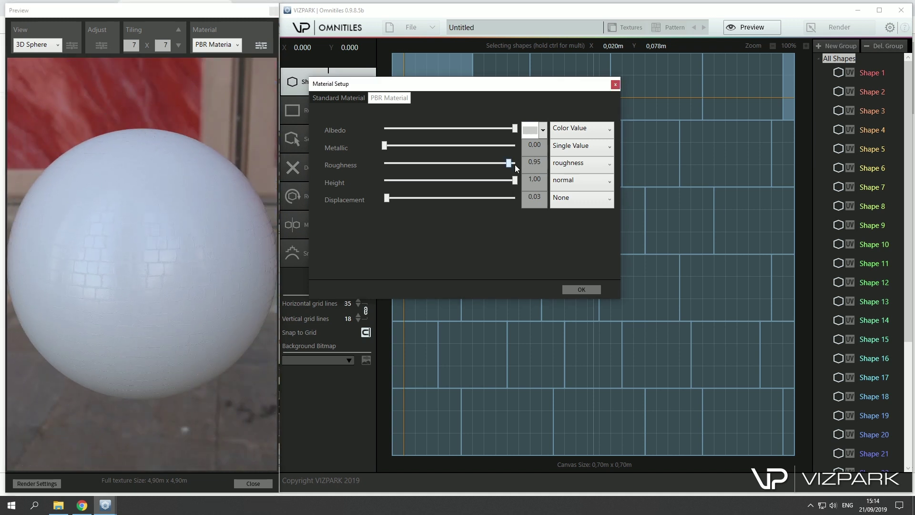
drag(164, 276, 172, 174)
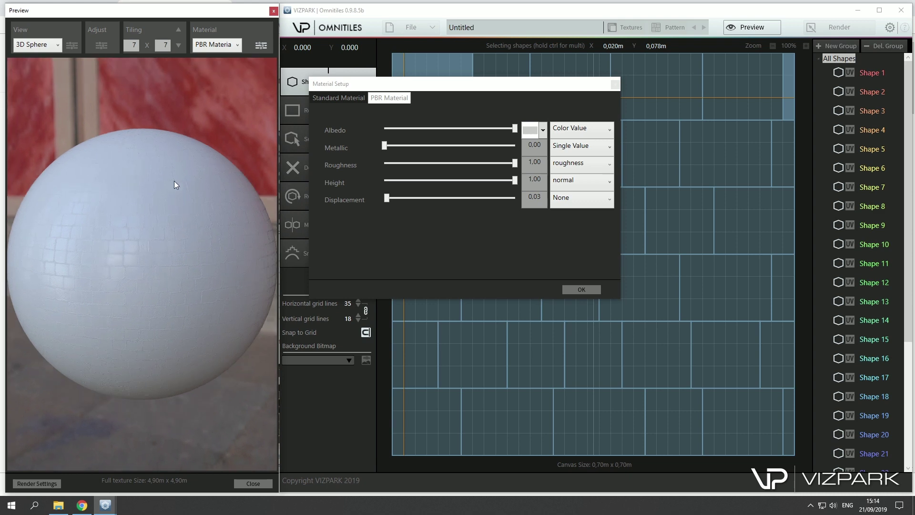
- Try the diffuse map for albedo, then revert it to a plain colour value
click(572, 128)
click(563, 156)
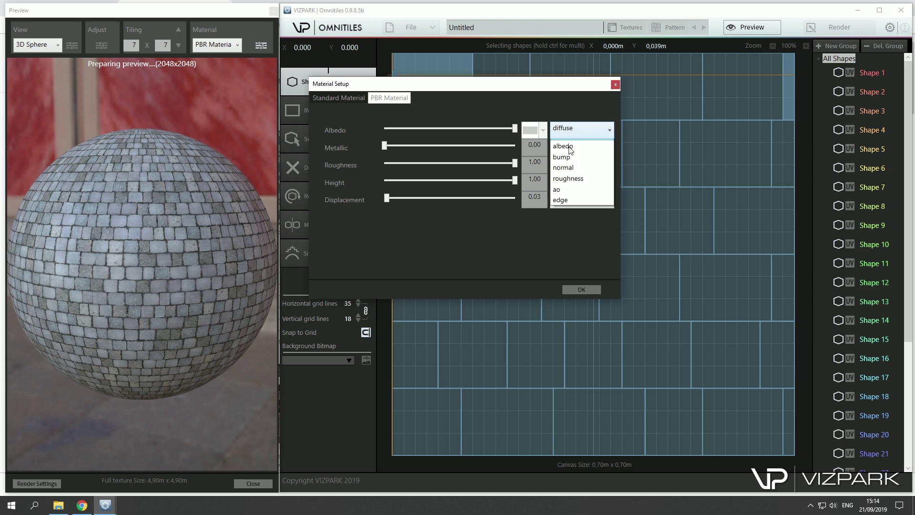
click(560, 150)
click(570, 130)
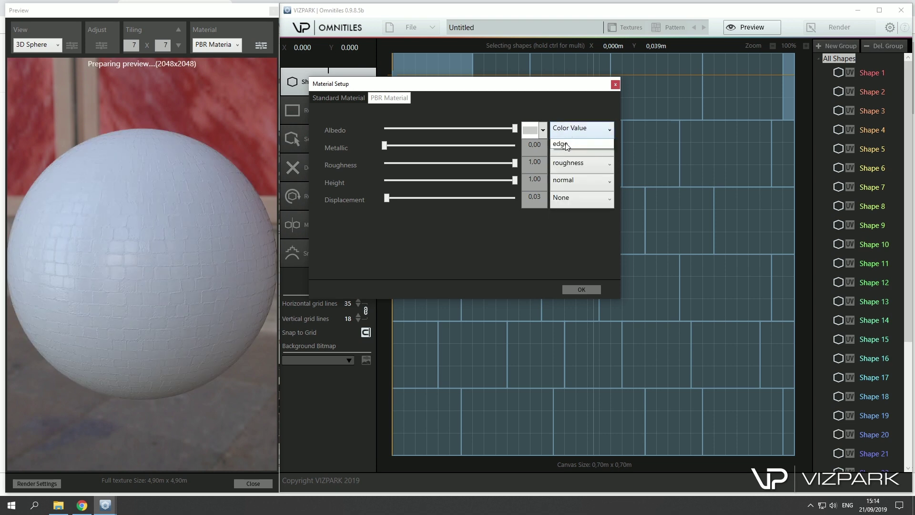
click(535, 100)
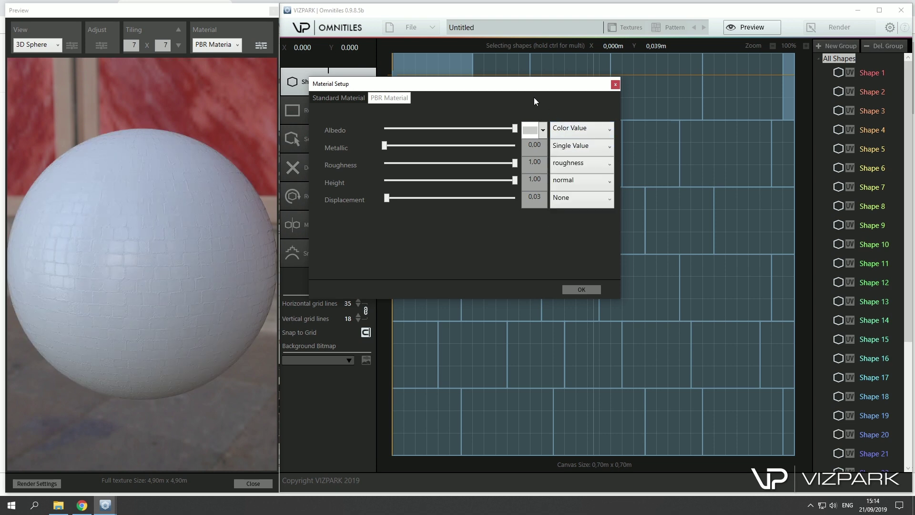
click(70, 45)
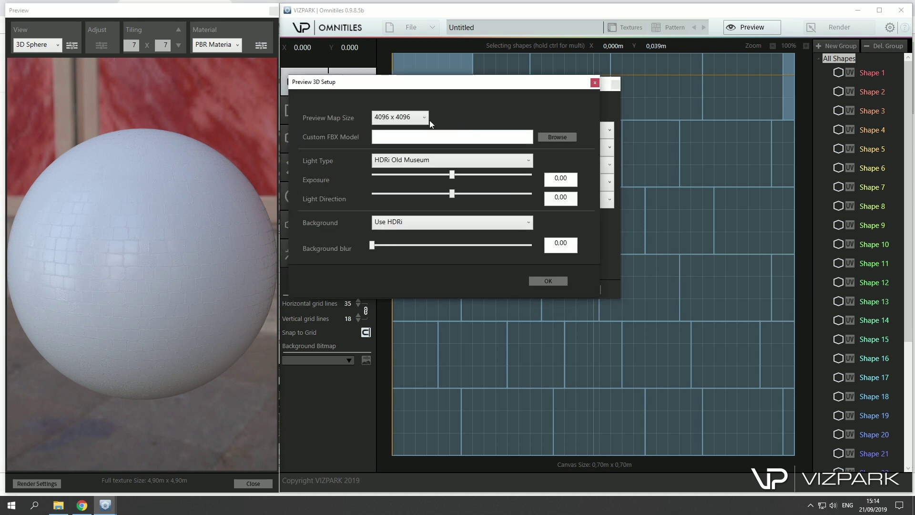
- Set the 3D preview map size to 1024 x 1024
click(424, 118)
click(411, 153)
click(548, 280)
drag(207, 265, 218, 258)
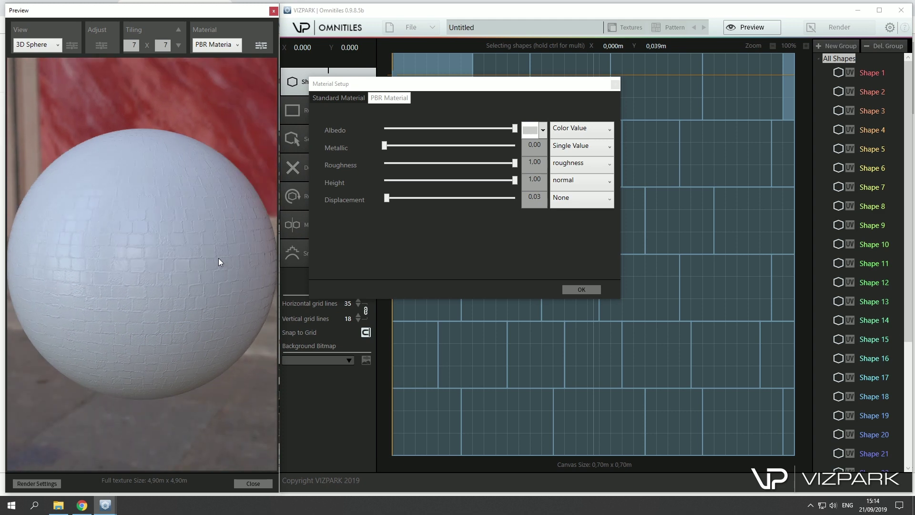
- Try the albedo map, then settle on the diffuse map for albedo and close material setup
click(579, 129)
click(577, 169)
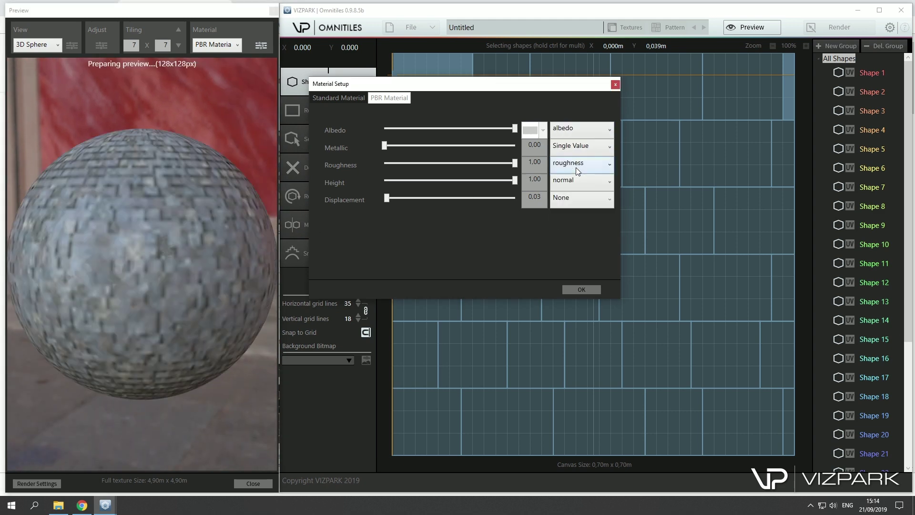
drag(136, 280, 205, 253)
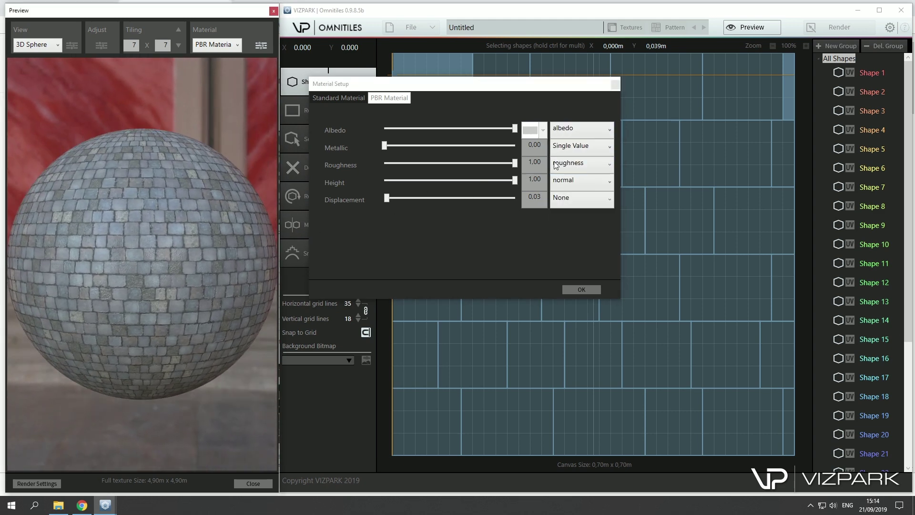
click(584, 134)
click(575, 156)
drag(137, 273, 164, 276)
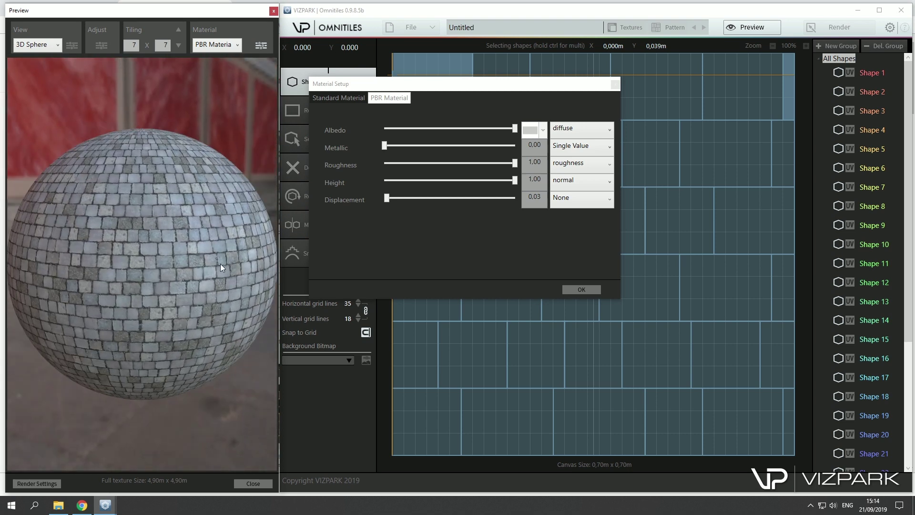
click(582, 288)
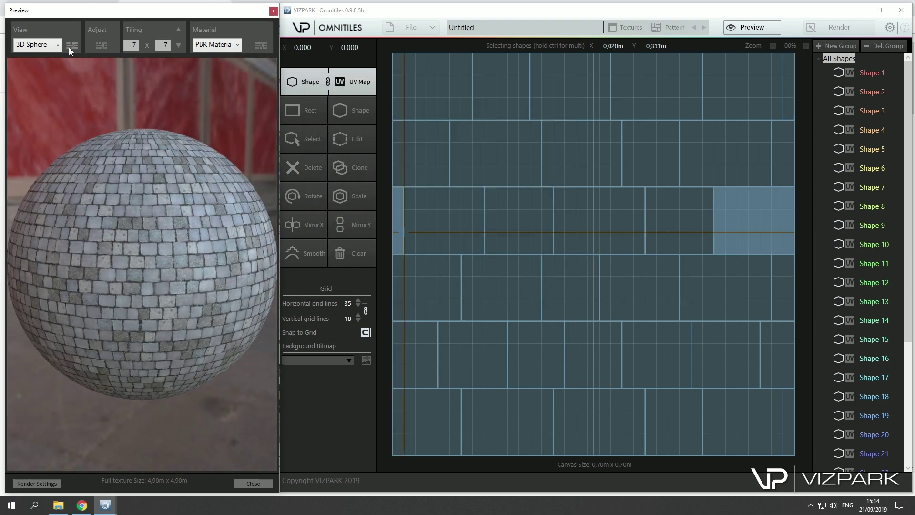
- Try Bright, White, Dark Grey and HDRi preview backgrounds and set background blur to 2.32
click(70, 46)
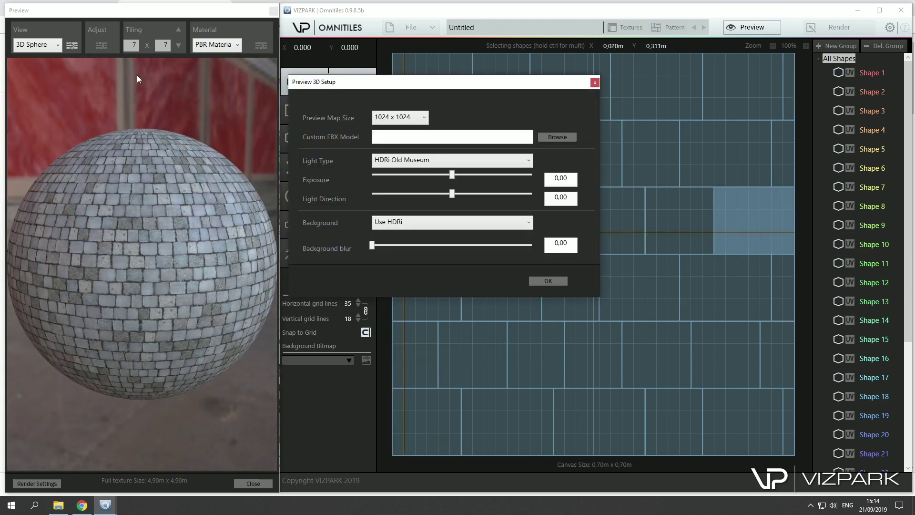
click(405, 224)
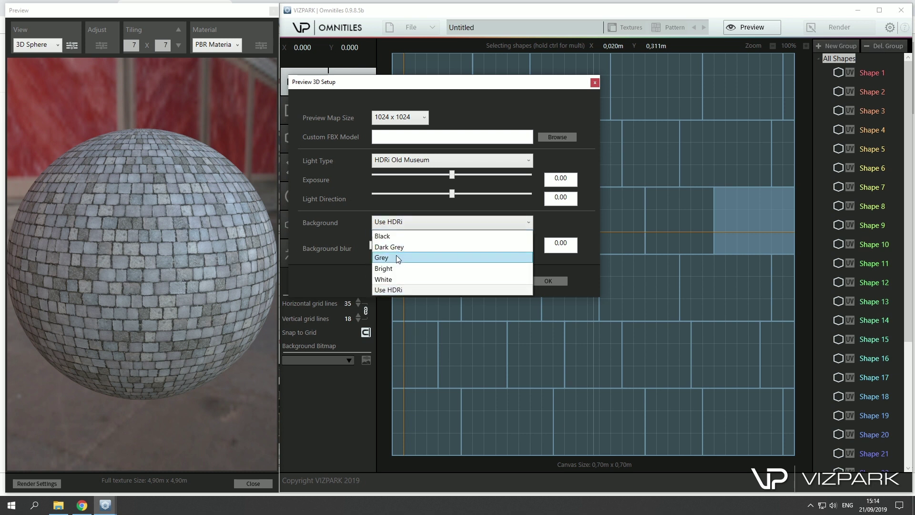
click(395, 267)
click(403, 223)
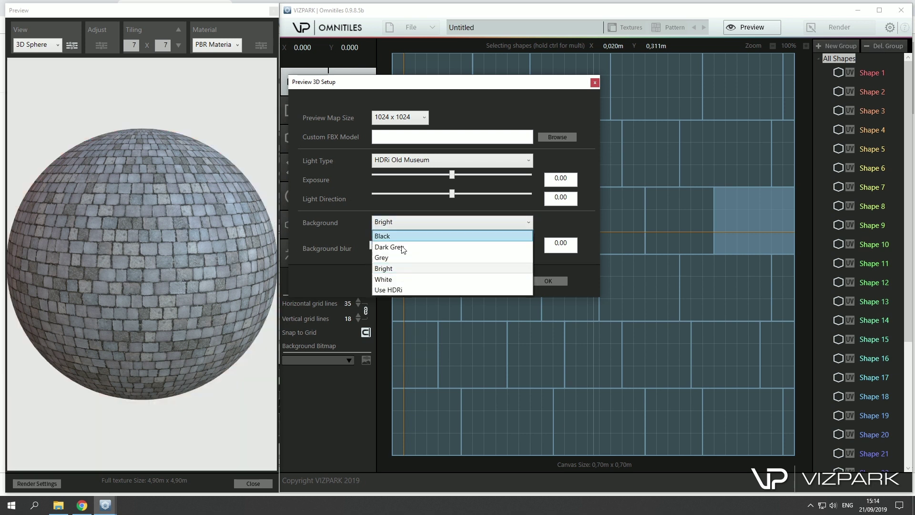
click(397, 278)
click(411, 223)
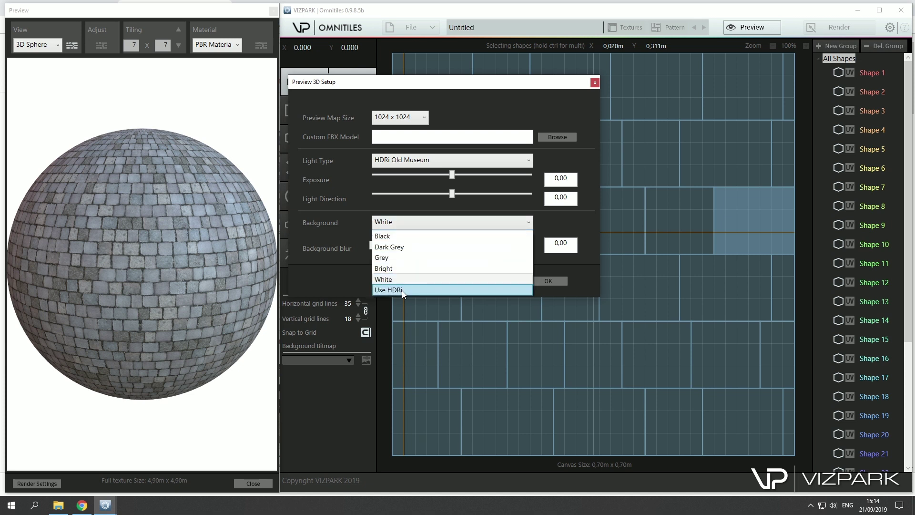
click(408, 247)
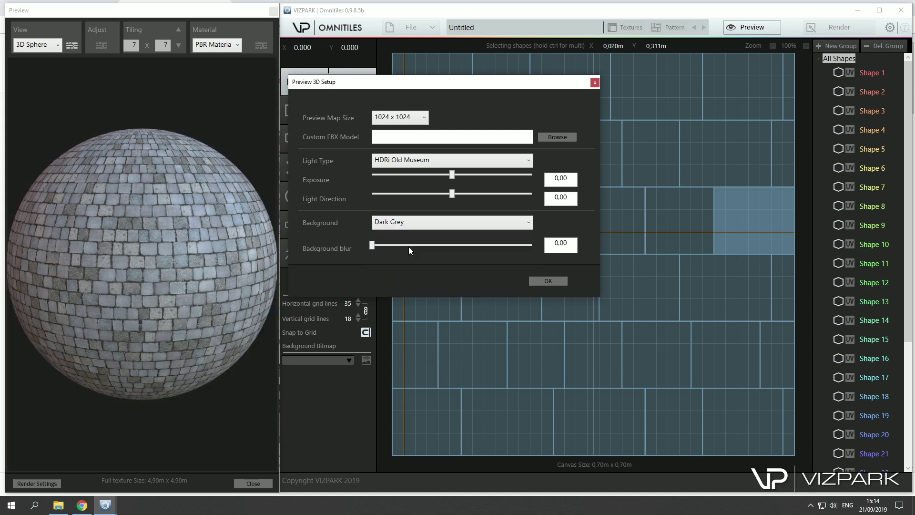
click(408, 223)
click(401, 289)
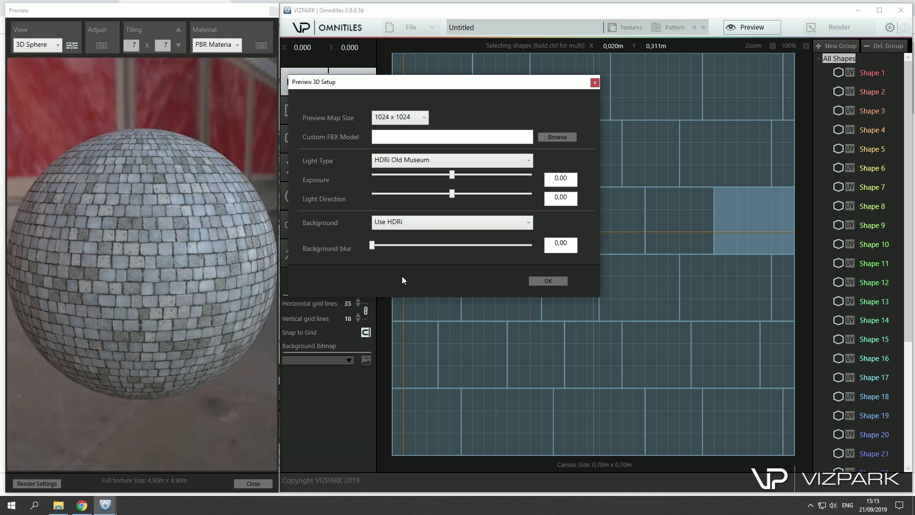
drag(419, 241, 465, 248)
- Light the sphere with HDRi Sun and Clouds after trying HDRi Cloudy
click(429, 161)
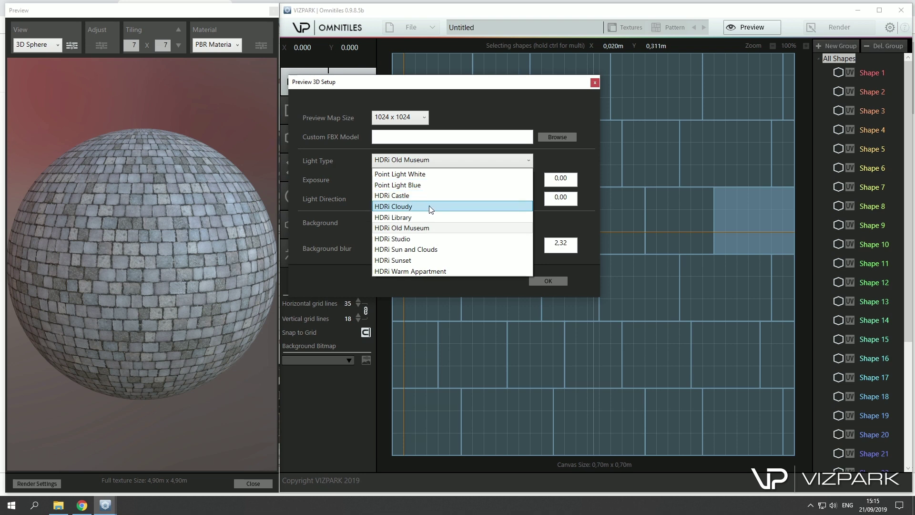
click(429, 206)
drag(172, 258, 218, 233)
click(382, 160)
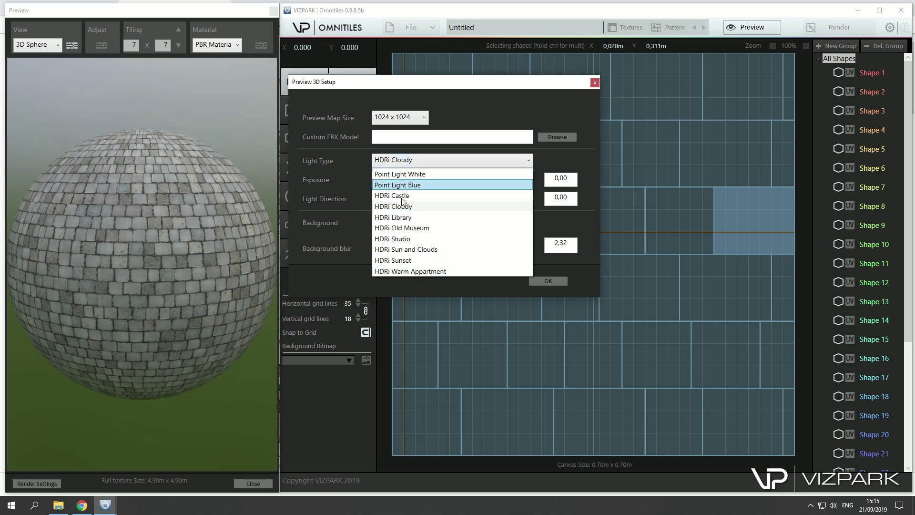
click(406, 249)
drag(176, 259, 152, 247)
- Set the preview background to Dark Grey and confirm the 3D preview setup
scroll(162, 231, up, 5)
scroll(148, 245, down, 5)
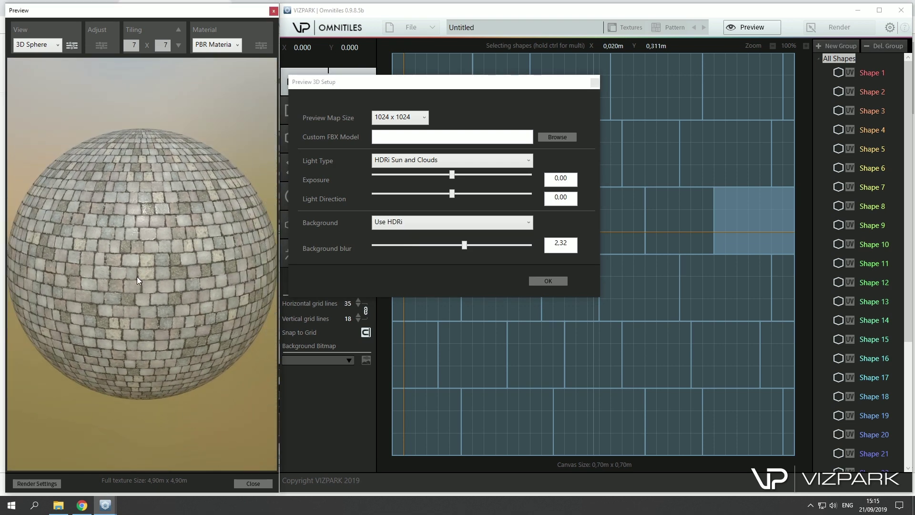
click(410, 227)
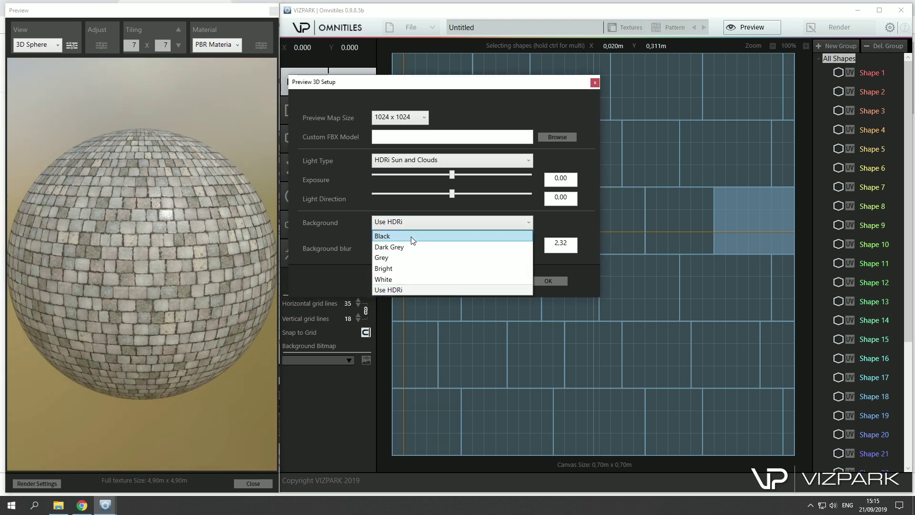
click(411, 247)
drag(150, 287, 195, 270)
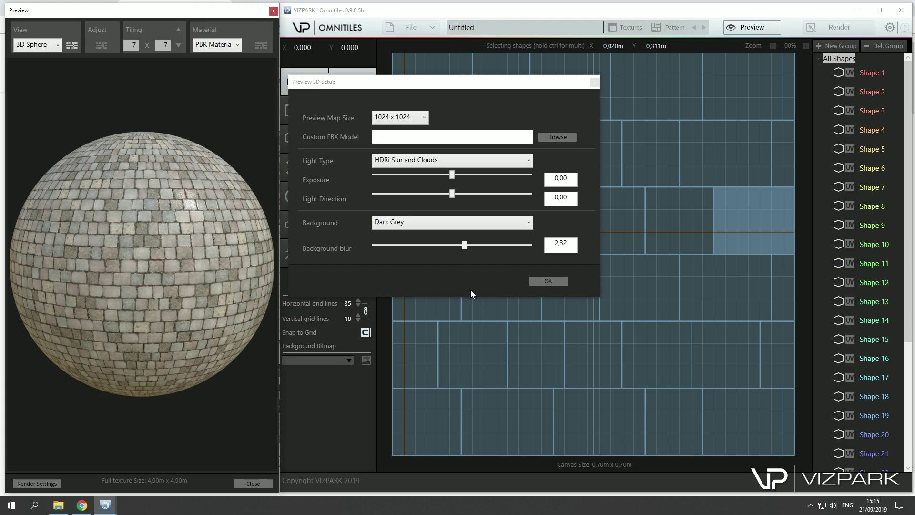
click(557, 282)
- Save the project as preset '123' in 01 Full Presets, then bring up Render Settings
click(410, 30)
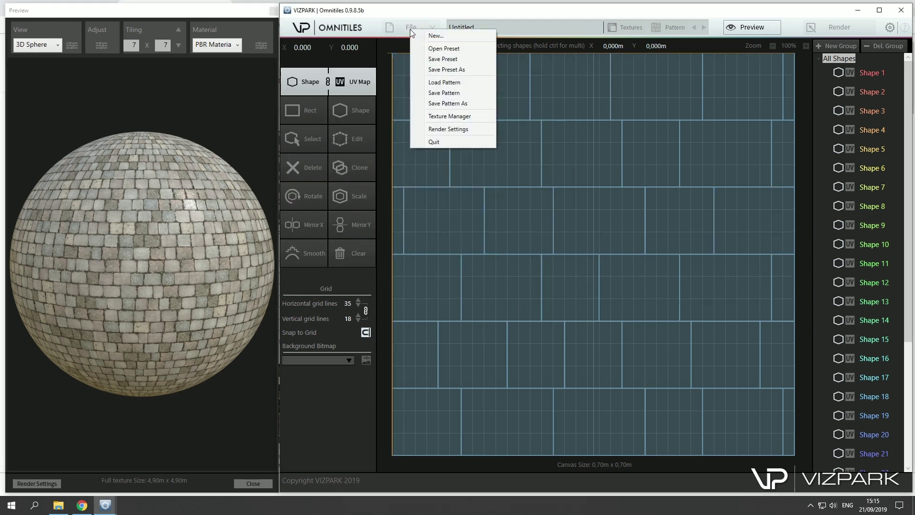
click(459, 65)
click(593, 293)
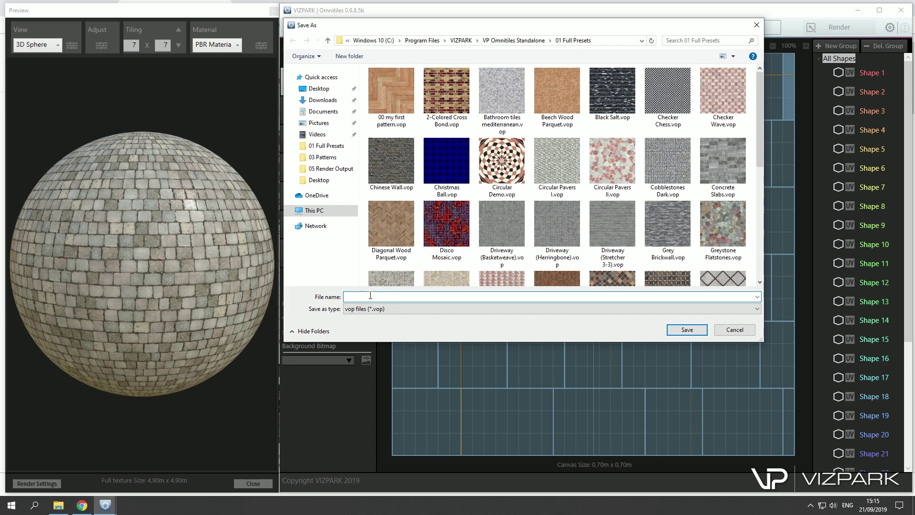
text(123)
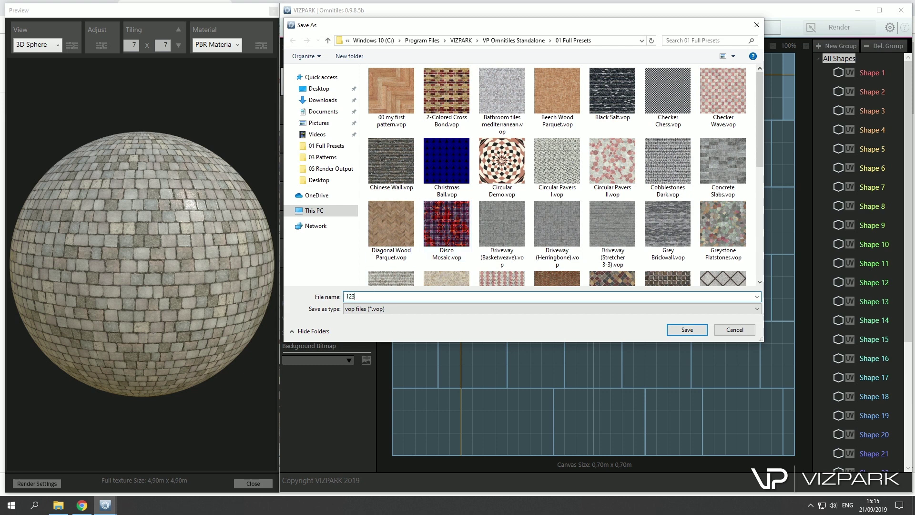
click(685, 330)
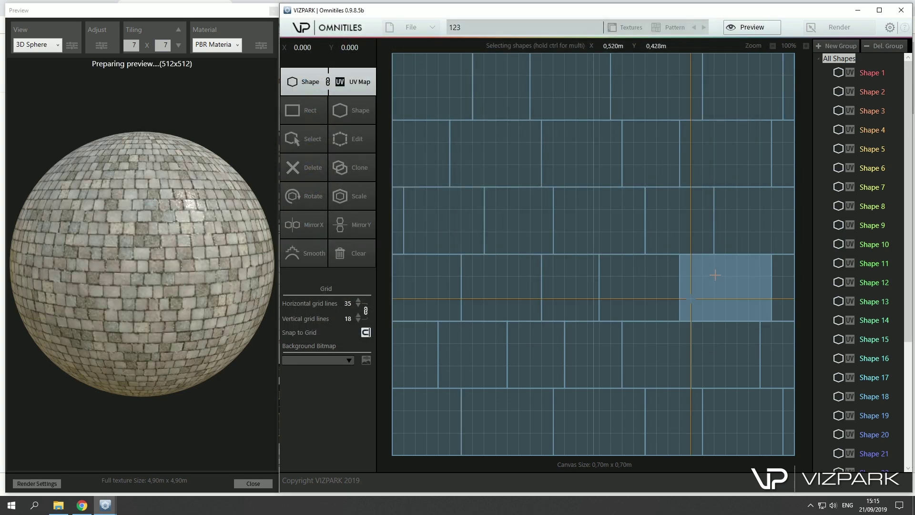
click(843, 29)
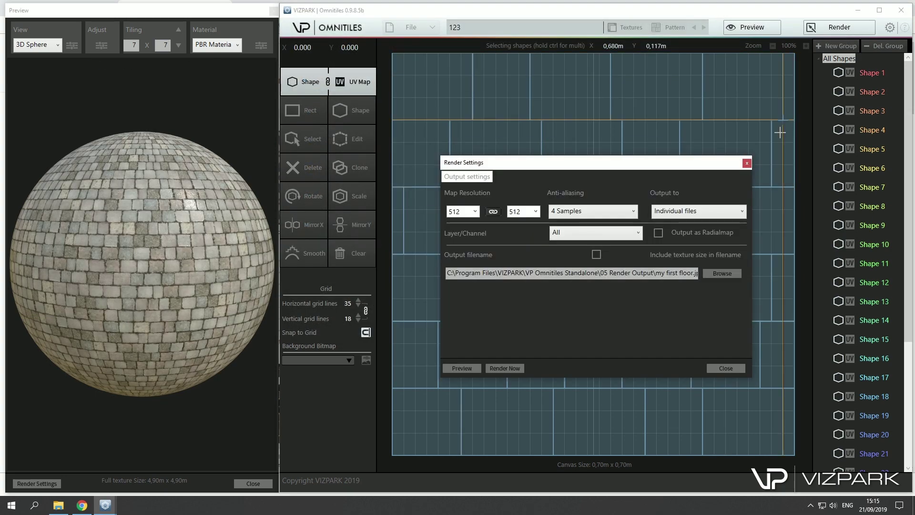